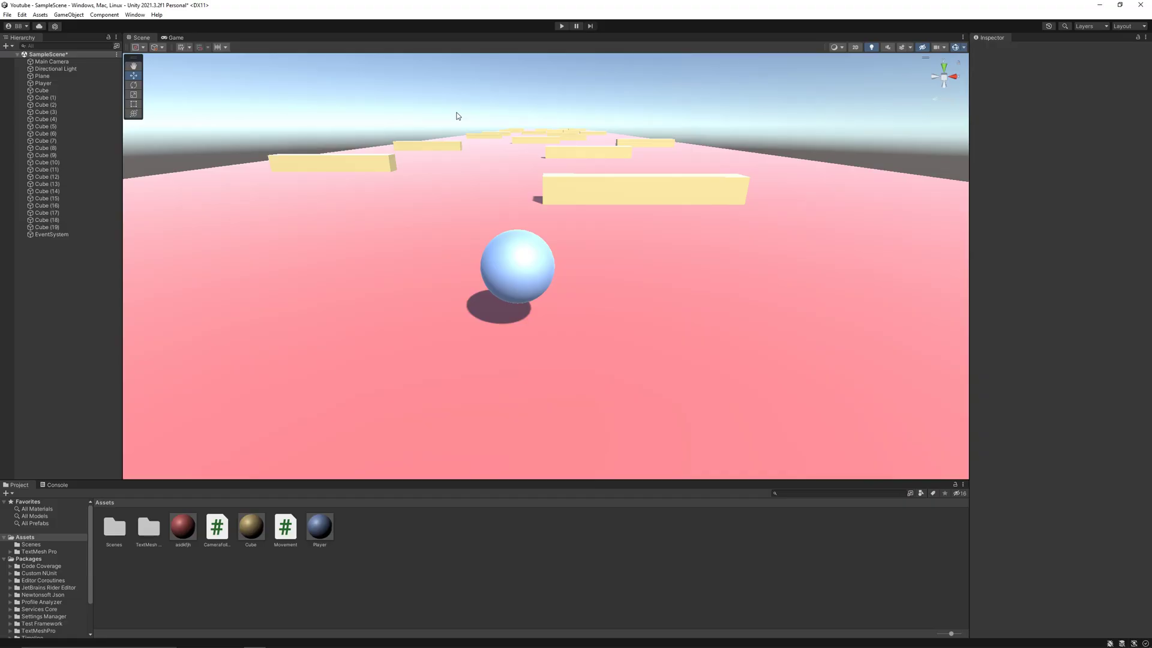
Step: Play-test the scene by moving the ball forward briefly, and stop the play mode
left_click(562, 26)
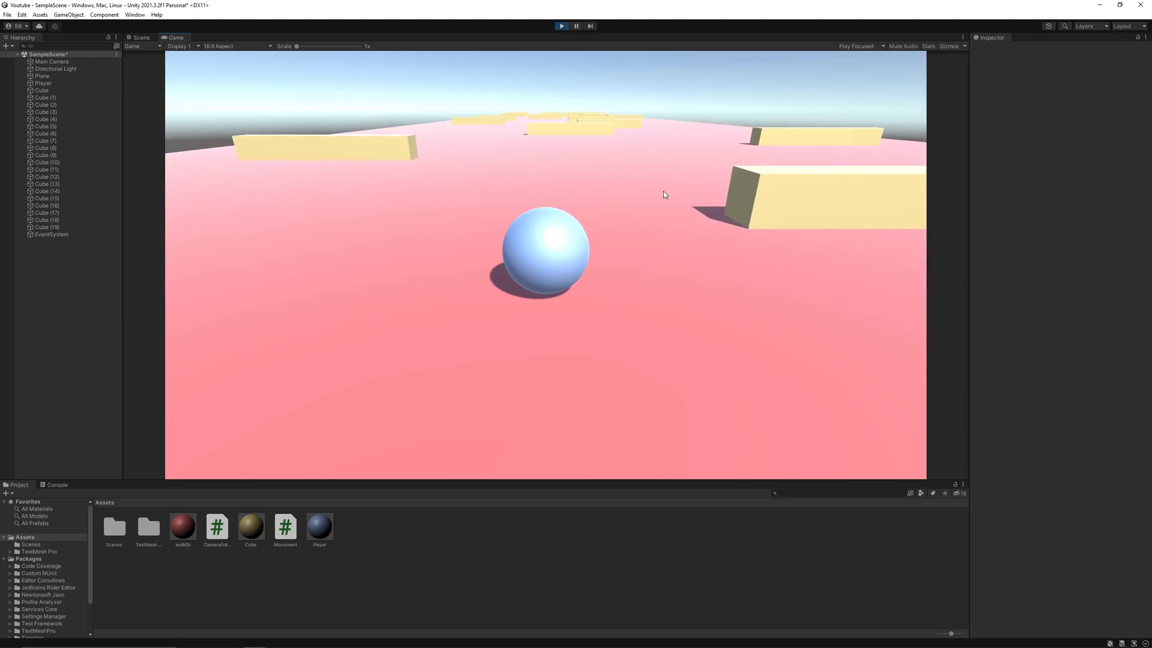
key("Up")
left_click(562, 26)
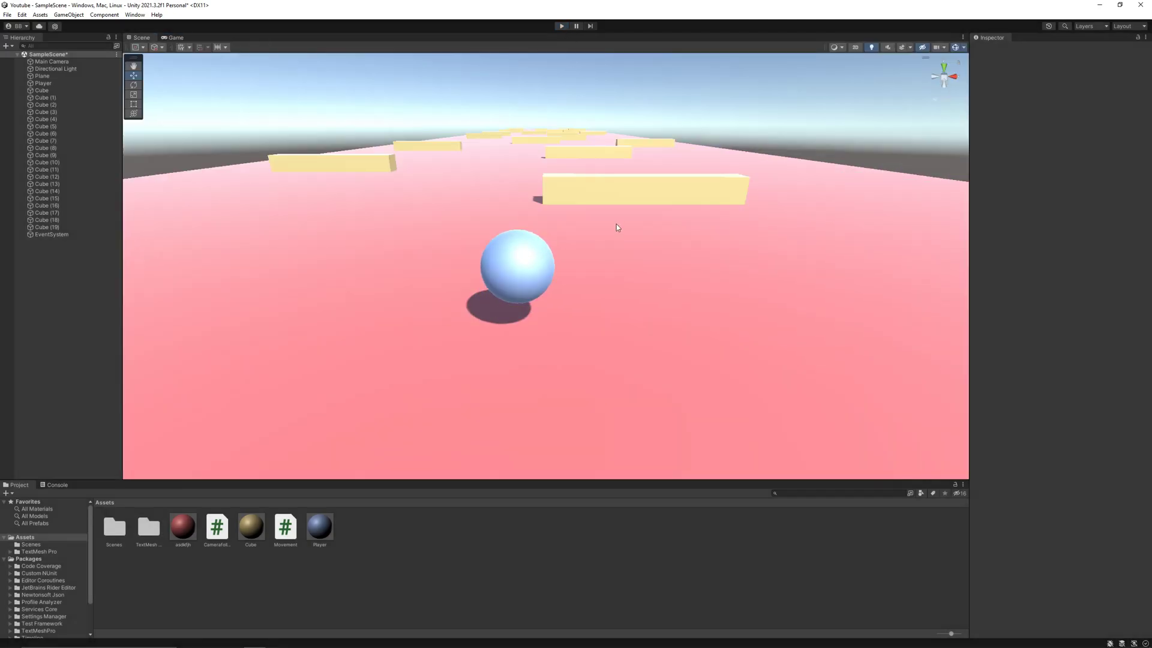
Step: Add a UI Canvas to the scene
right_click(61, 263)
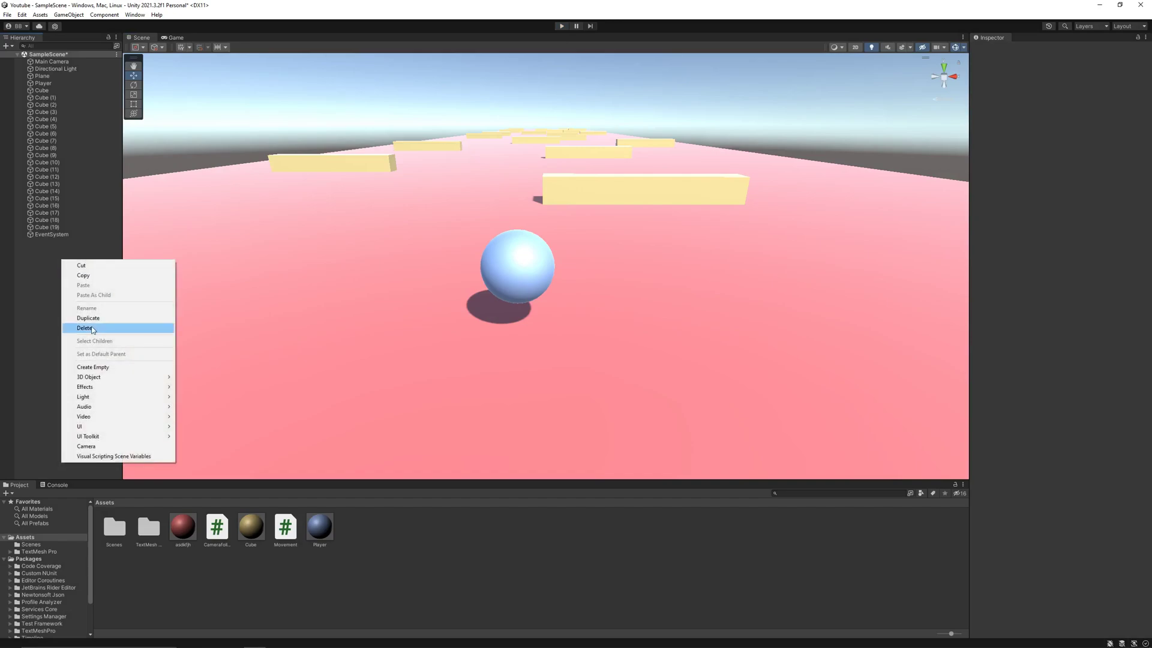
mouse_move(119, 426)
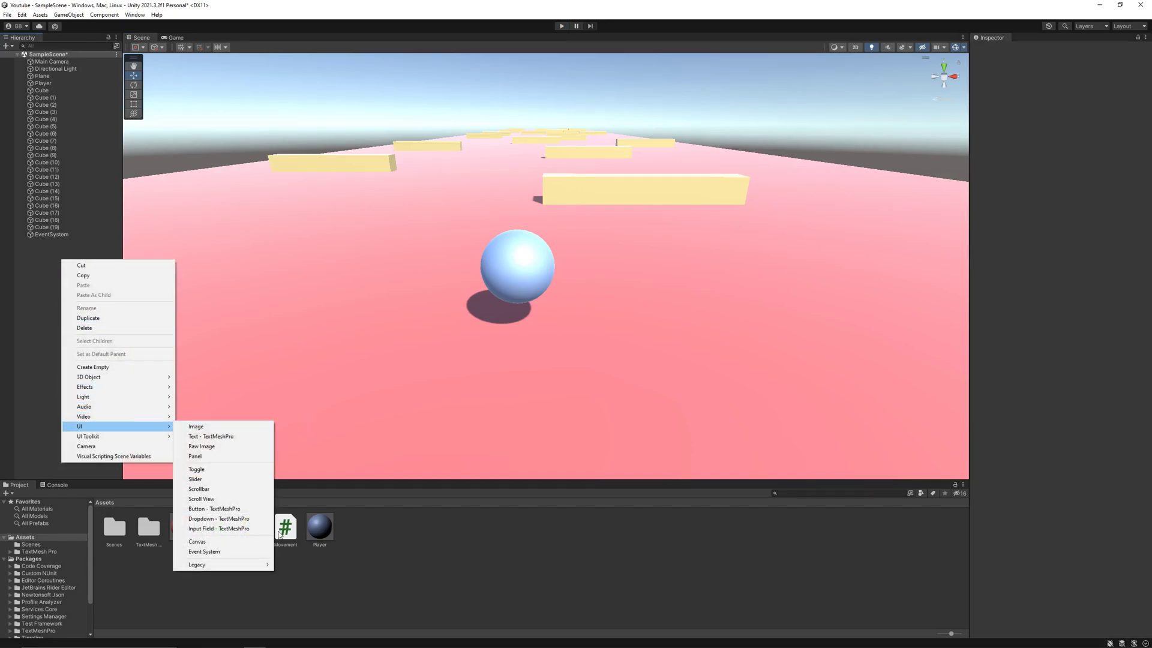
left_click(246, 541)
left_click(33, 259)
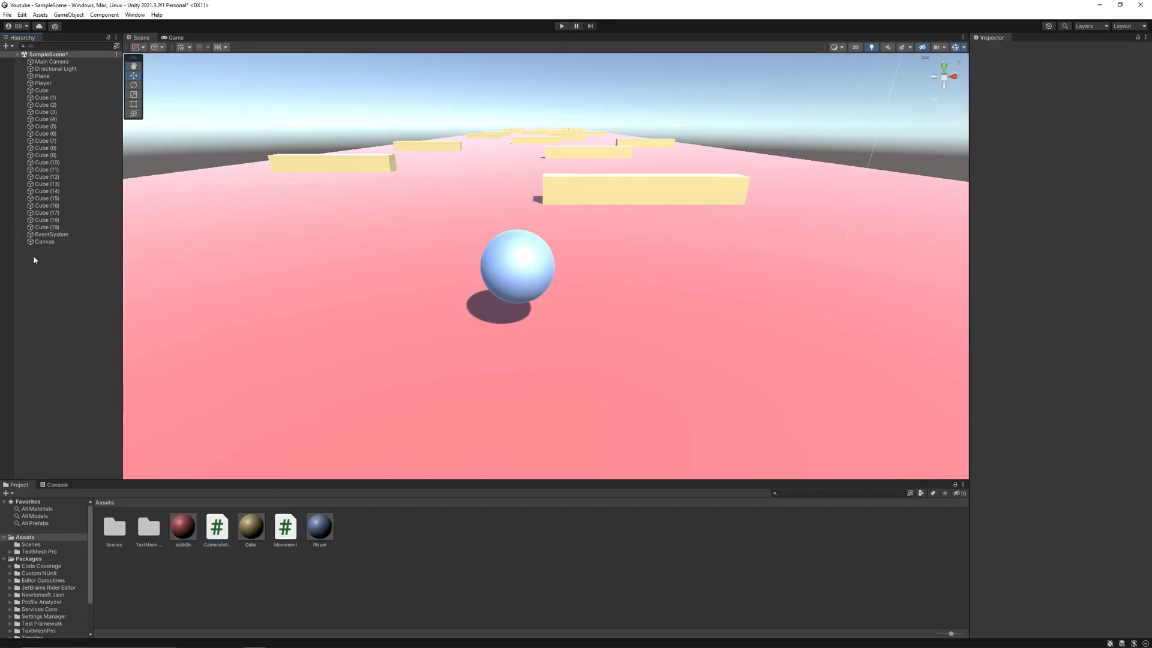
Step: Frame the Canvas in the Scene view and switch the view to 2D mode
left_click(48, 241)
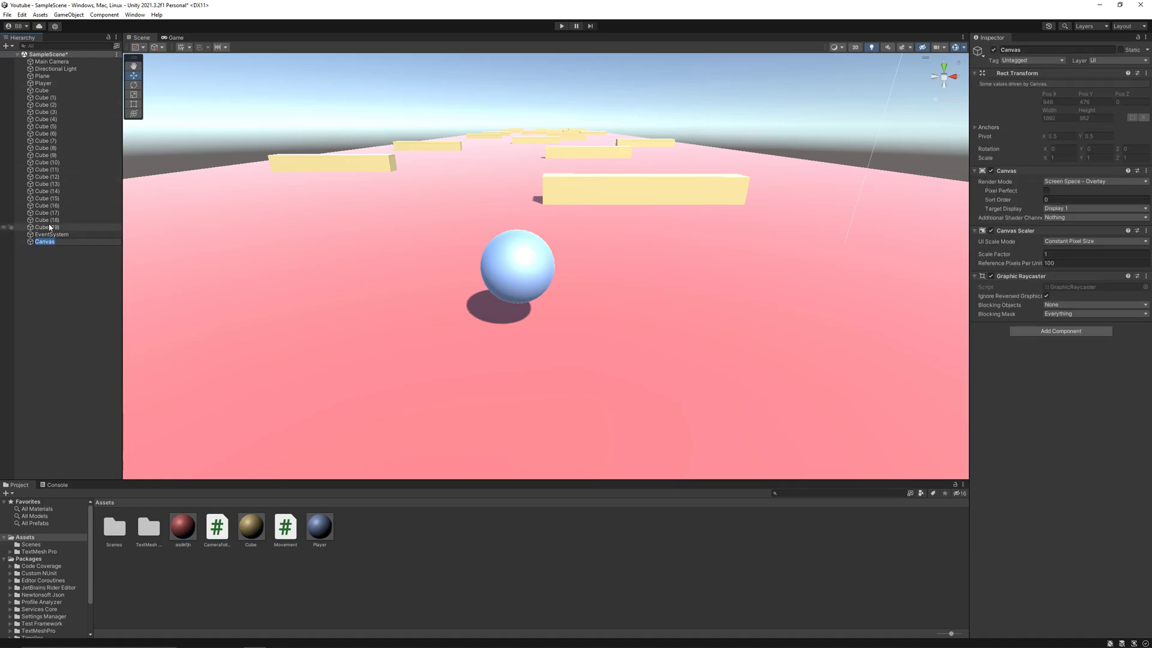
left_click(39, 273)
left_click(43, 242)
double_click(43, 242)
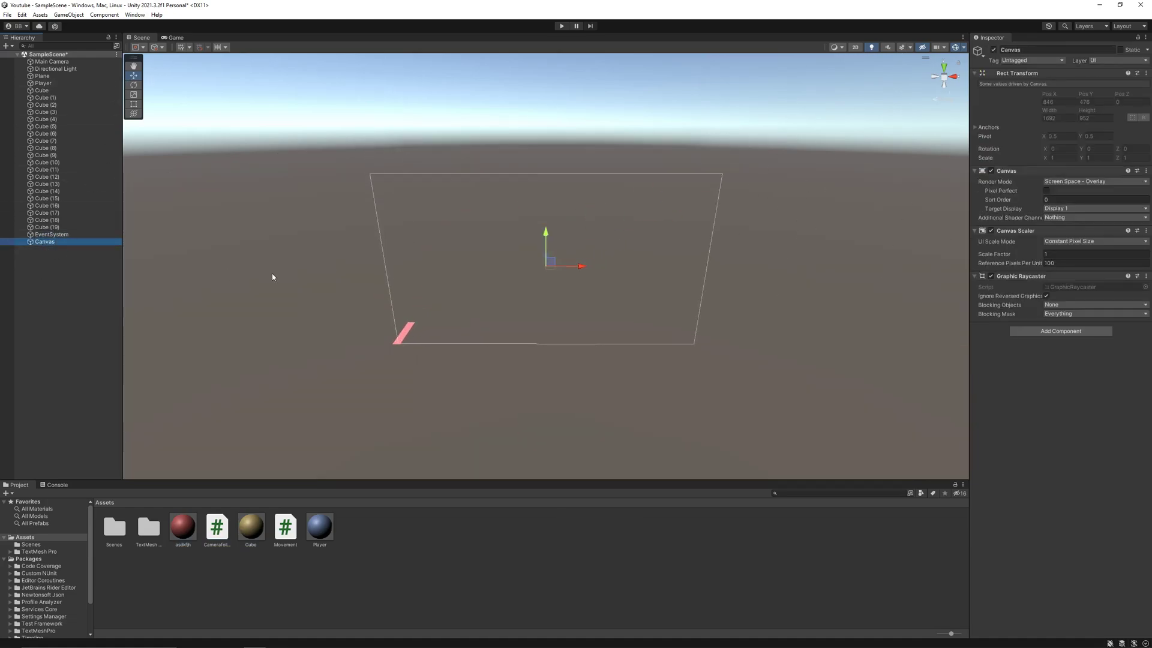
key("2")
middle_click_drag(455, 232, 439, 247)
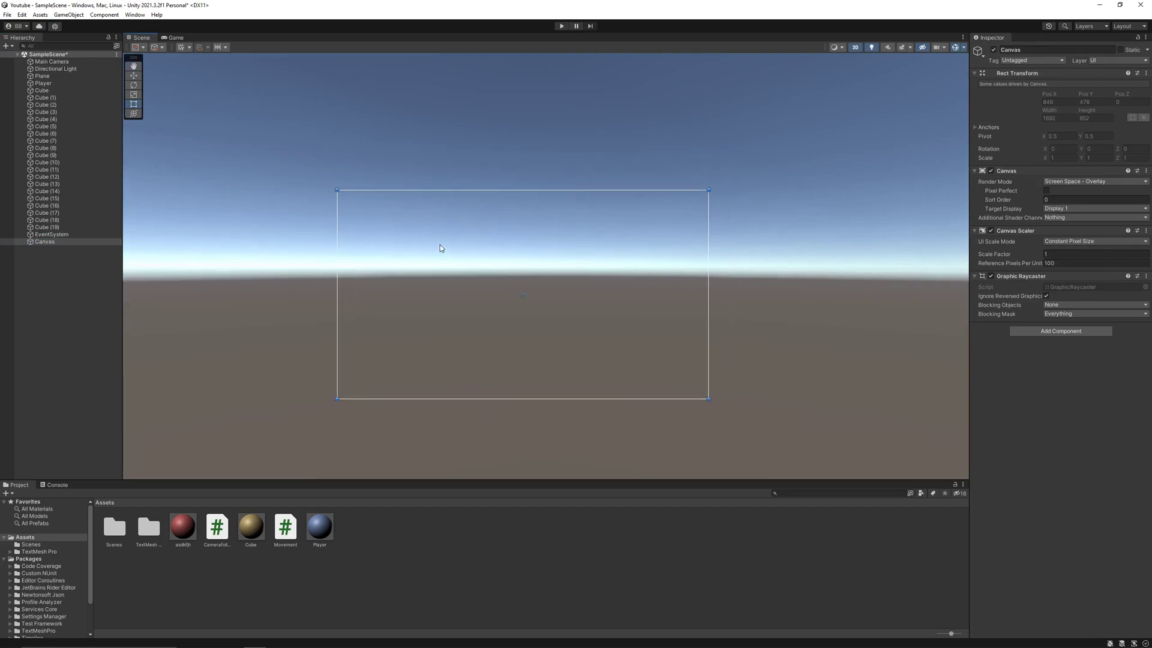
scroll(466, 231, "up", 3)
scroll(476, 232, "up", 2)
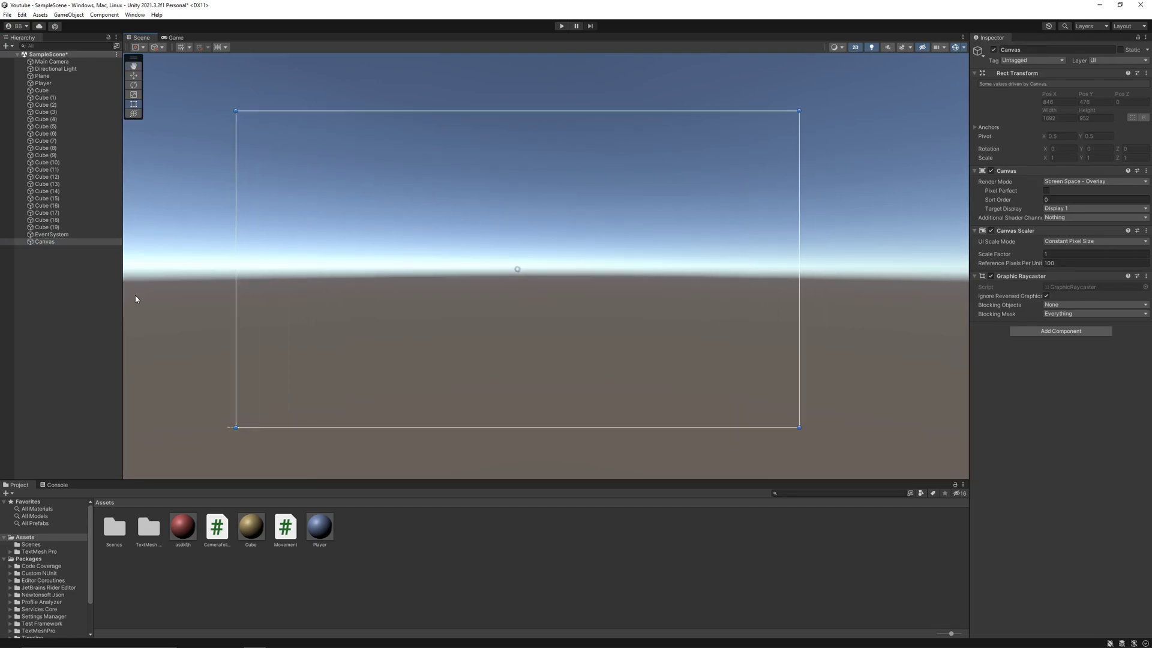
Step: Add a UI Image as a child of the Canvas and stretch it in both directions to fill the Canvas
right_click(83, 234)
right_click(57, 242)
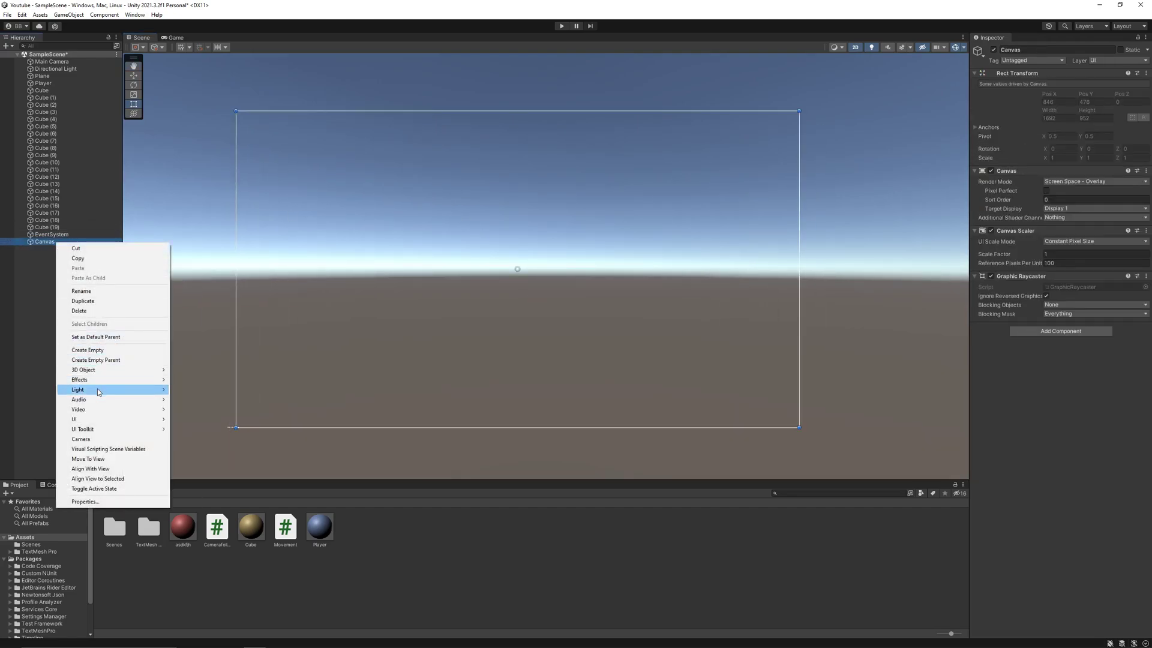
mouse_move(103, 420)
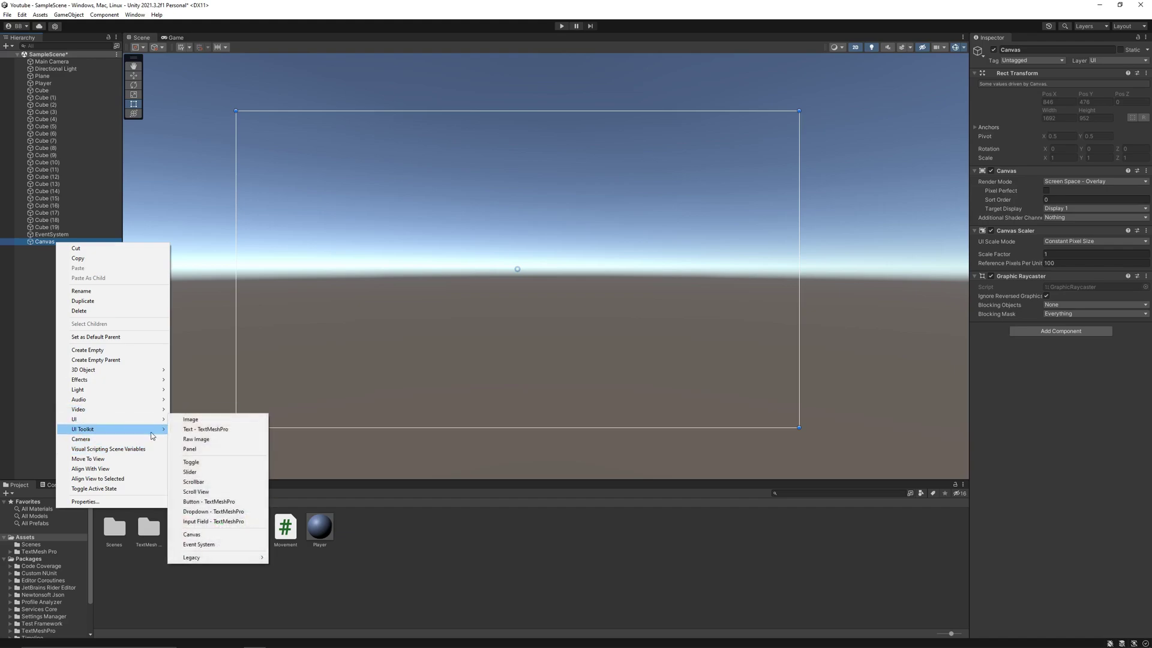
left_click(186, 420)
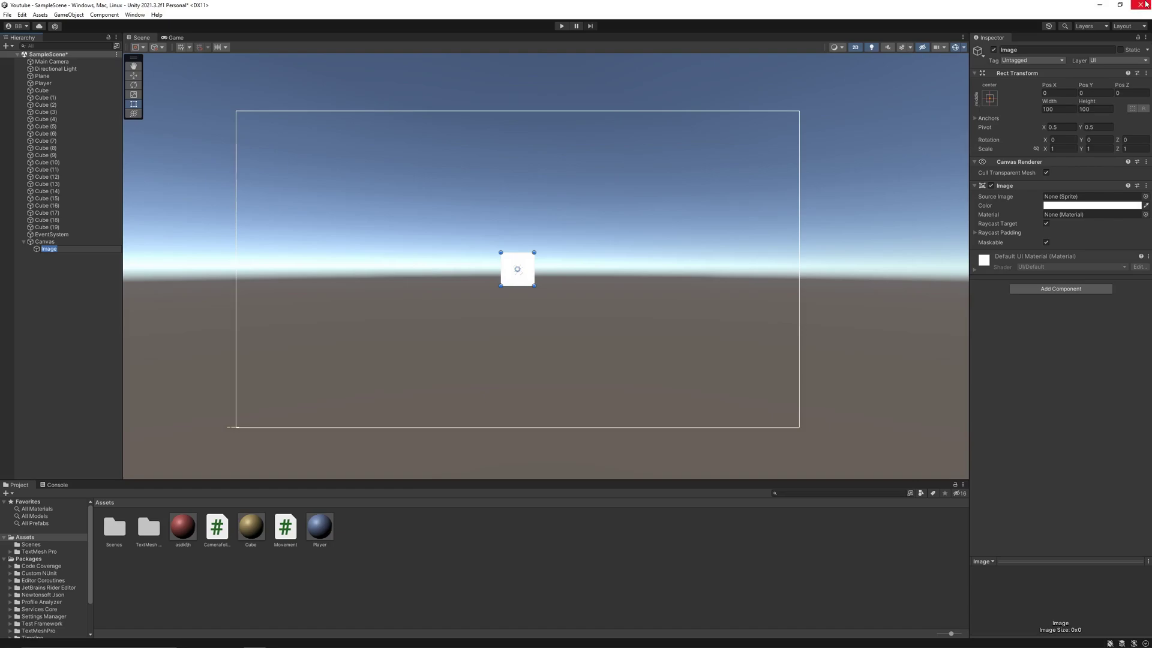
left_click(990, 98, "alt")
left_click(1086, 234, "alt")
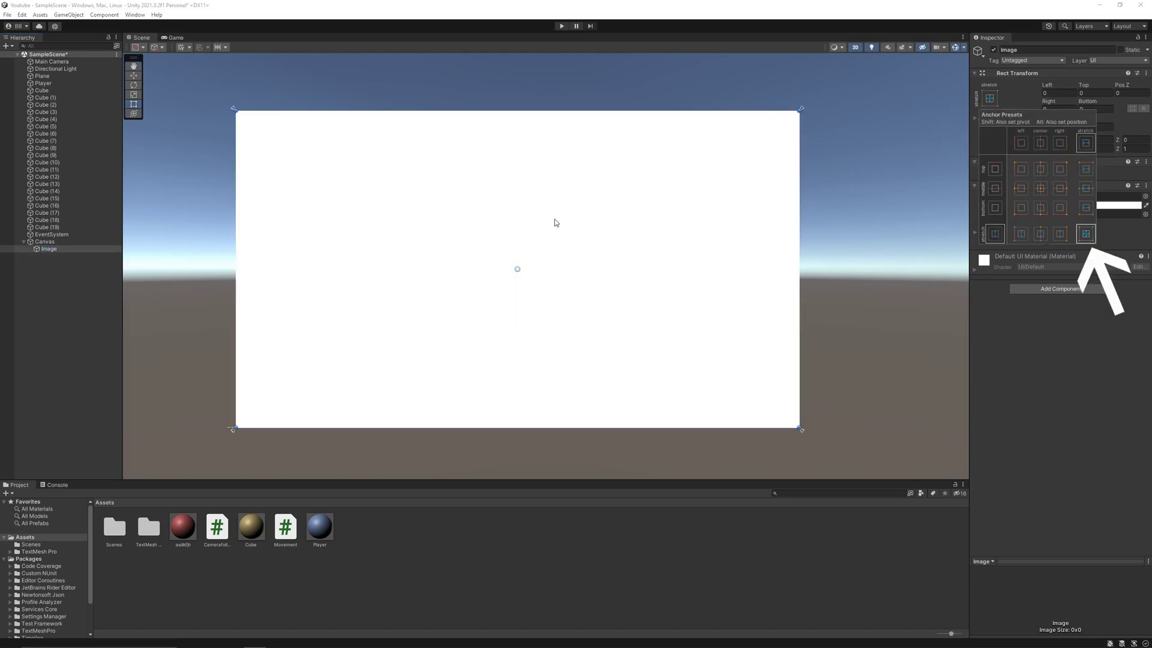
Step: Set the background Image's color to light pink FFA3B9 and save the scene
left_click(1106, 206)
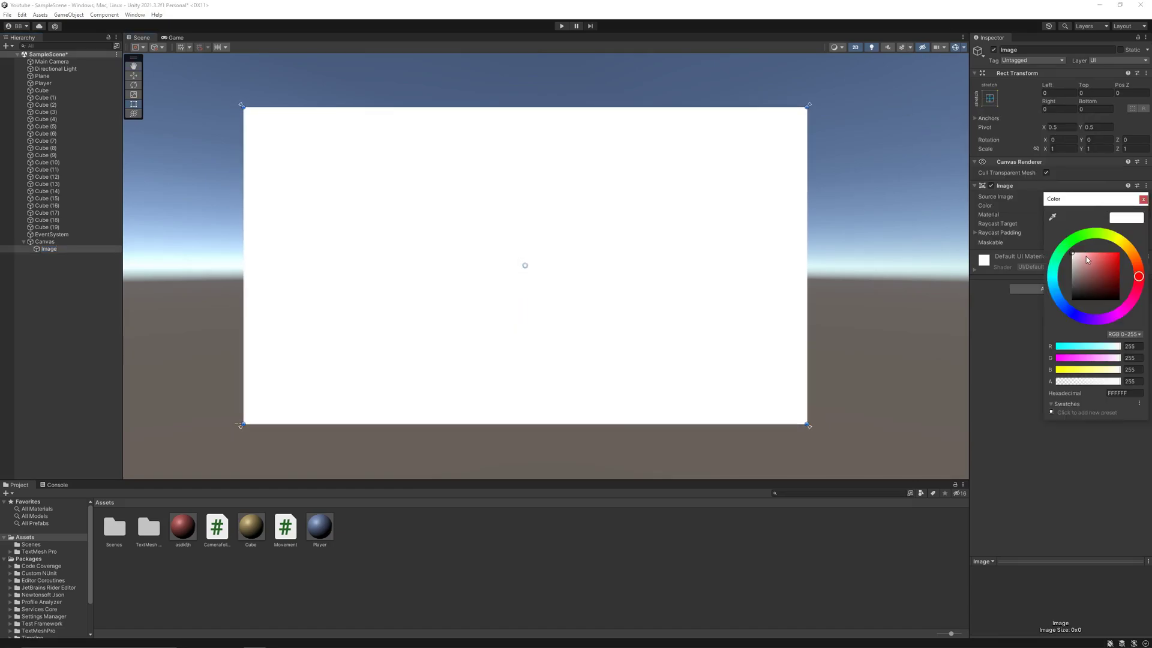
left_click(1089, 255)
left_click(1108, 240)
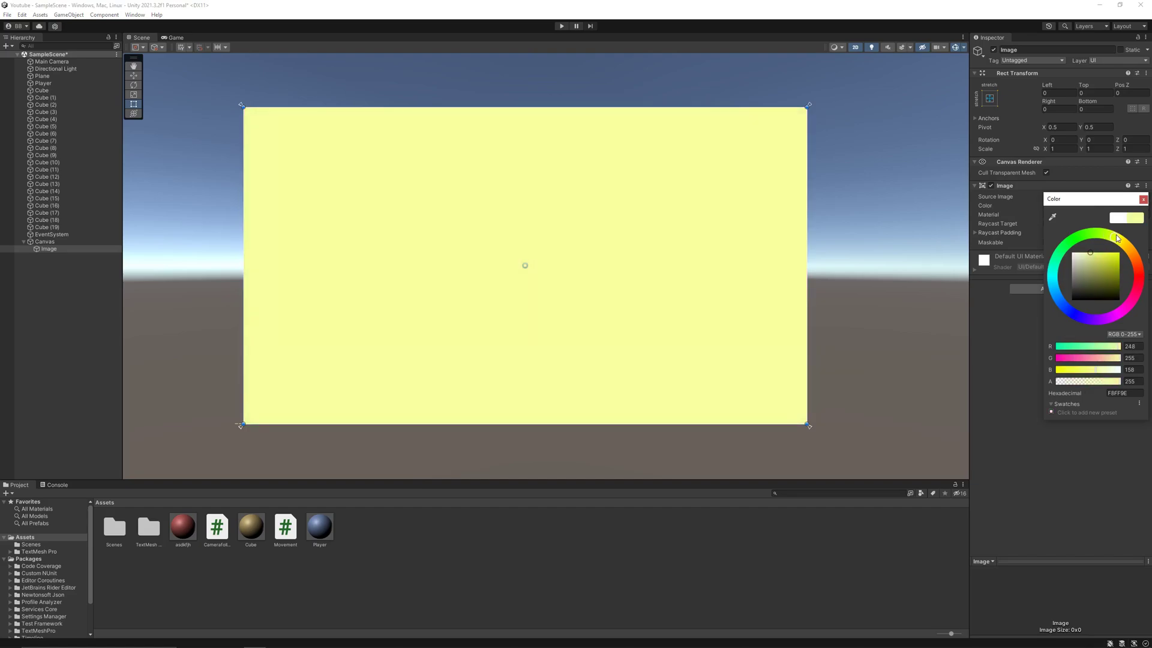
left_click_drag(1097, 257, 1137, 286)
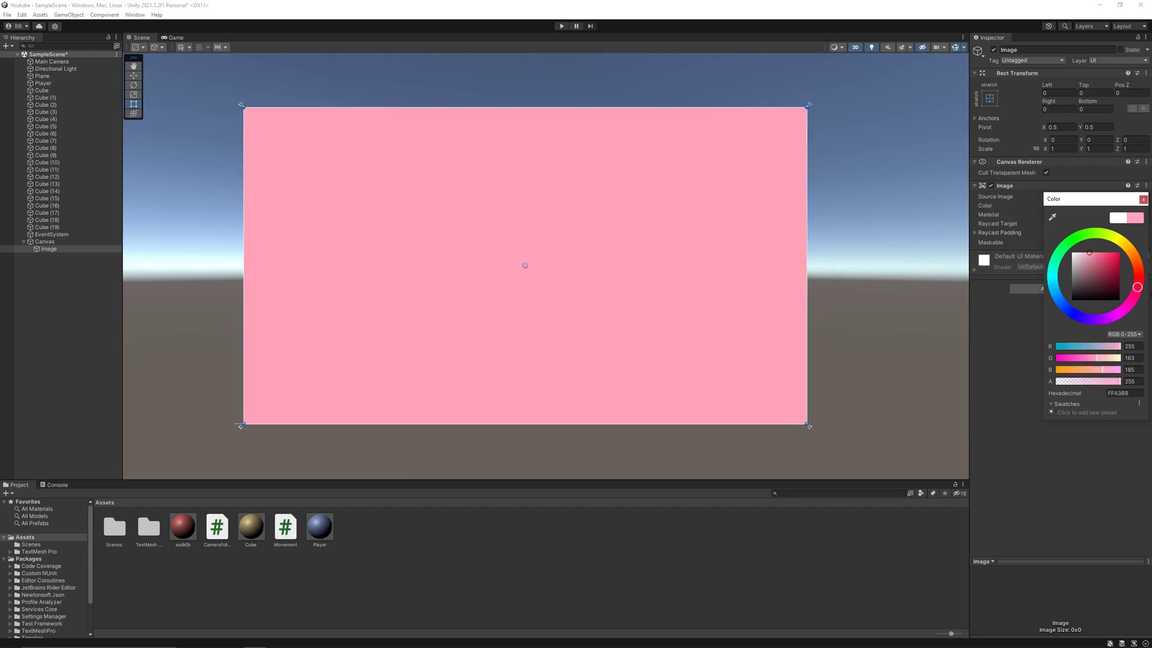
left_click(1143, 199)
key("ctrl+s")
Step: Add a TextMeshPro button as a child of the Image
right_click(54, 249)
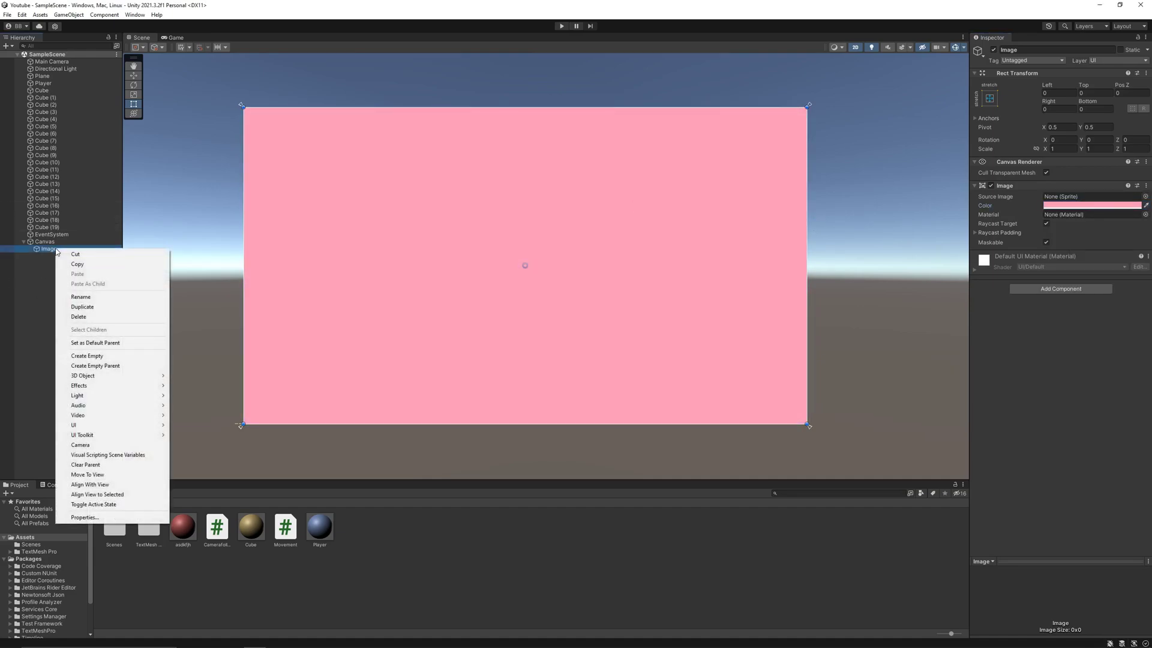
mouse_move(91, 425)
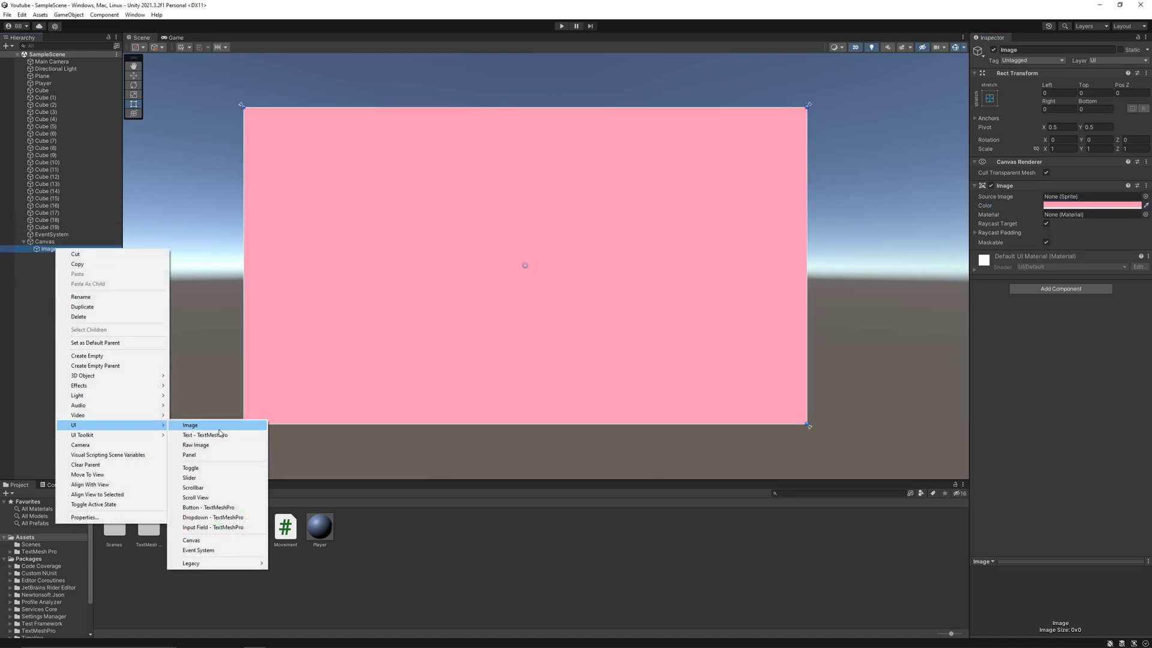
left_click(208, 508)
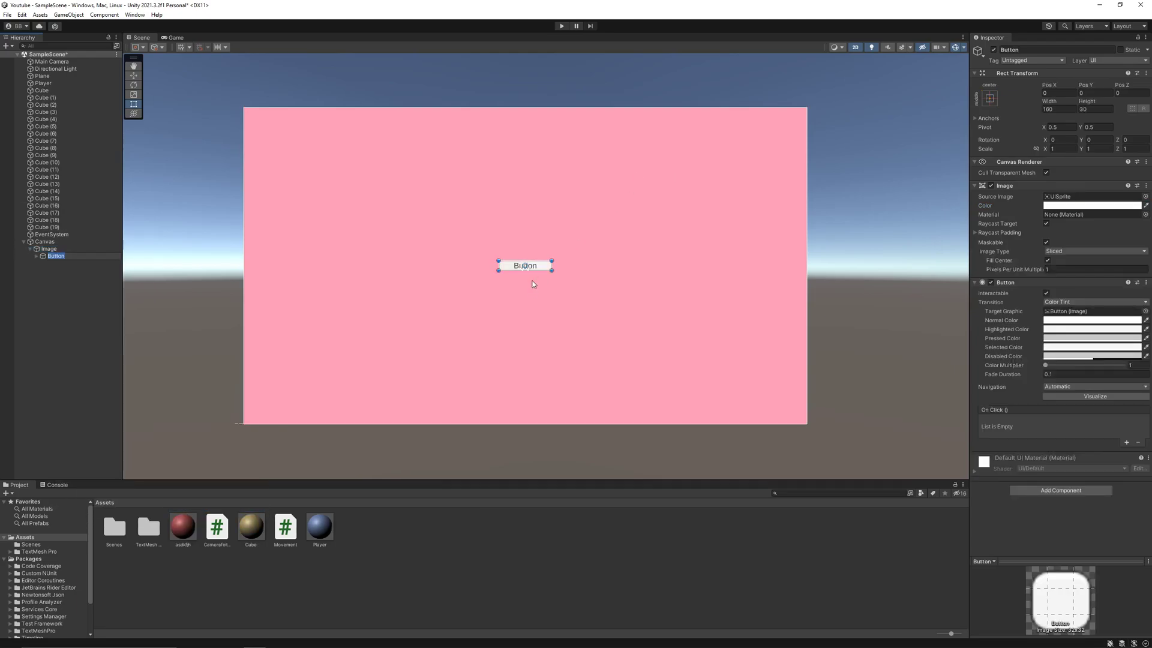
Step: Set the button's width to 250 and height to 75
left_click(1060, 110)
type("100")
key("Tab")
type("100")
left_click(1058, 109)
type("200")
key("Tab")
type("75")
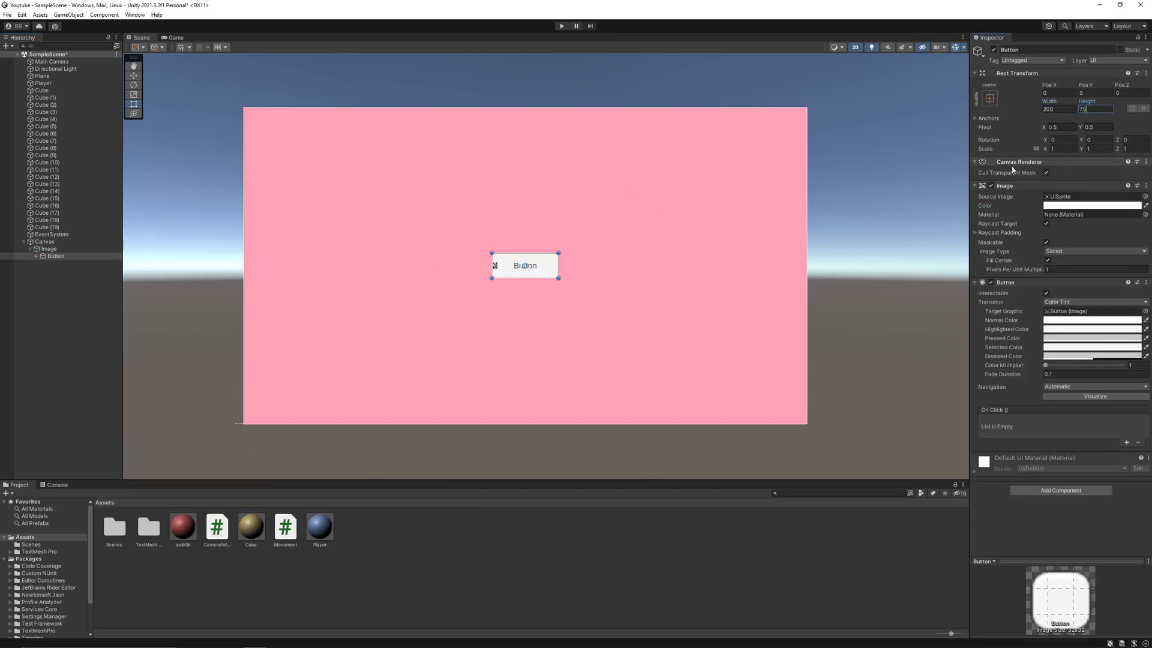
type("50")
key("Return")
Step: Move the button up along the vertical centre line of the Image and anchor it to the top centre
left_click_drag(533, 271, 532, 198)
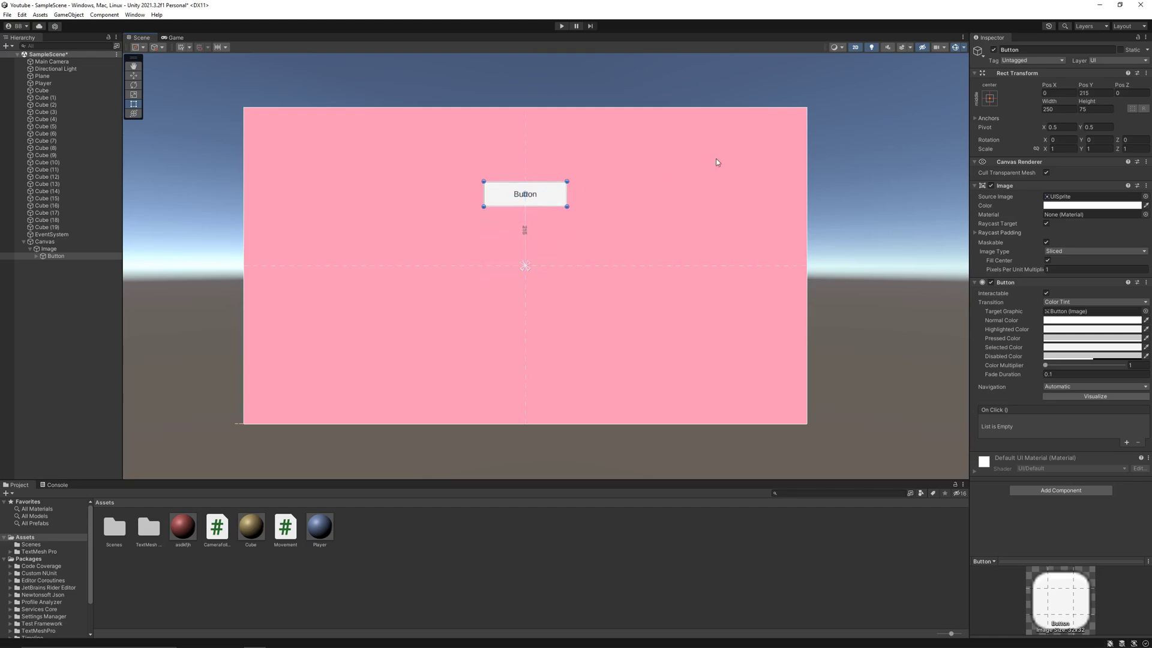
left_click(990, 98)
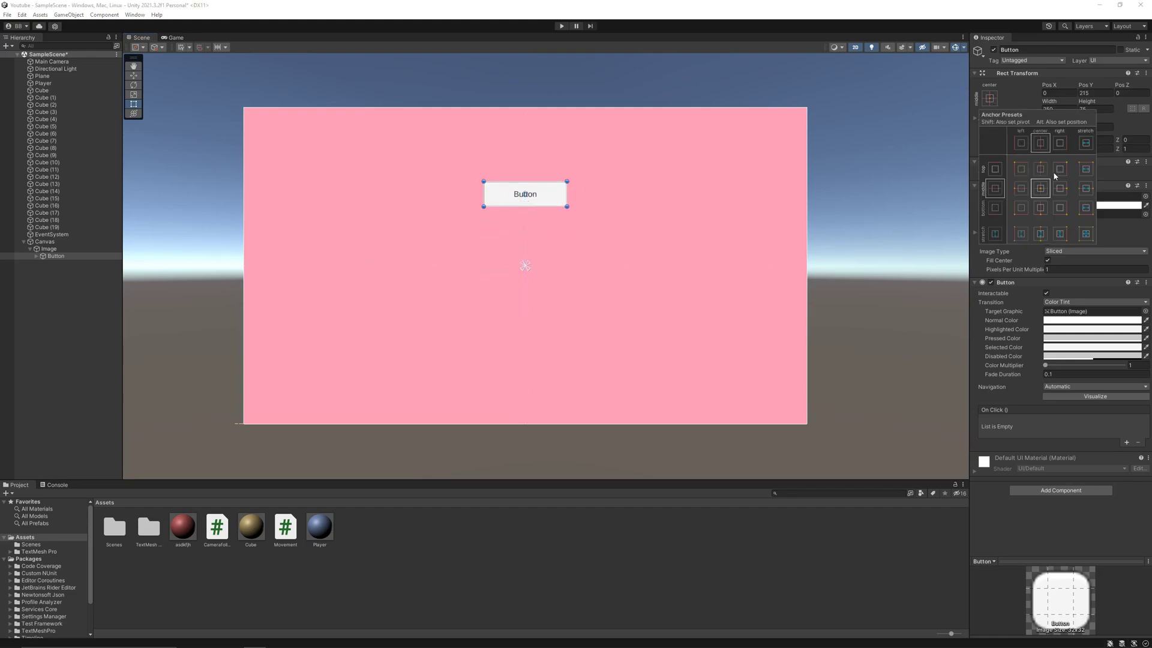
left_click(1044, 173)
Step: Change the button's label text to PLAY and set its font size to 50
left_click(36, 255)
left_click(62, 264)
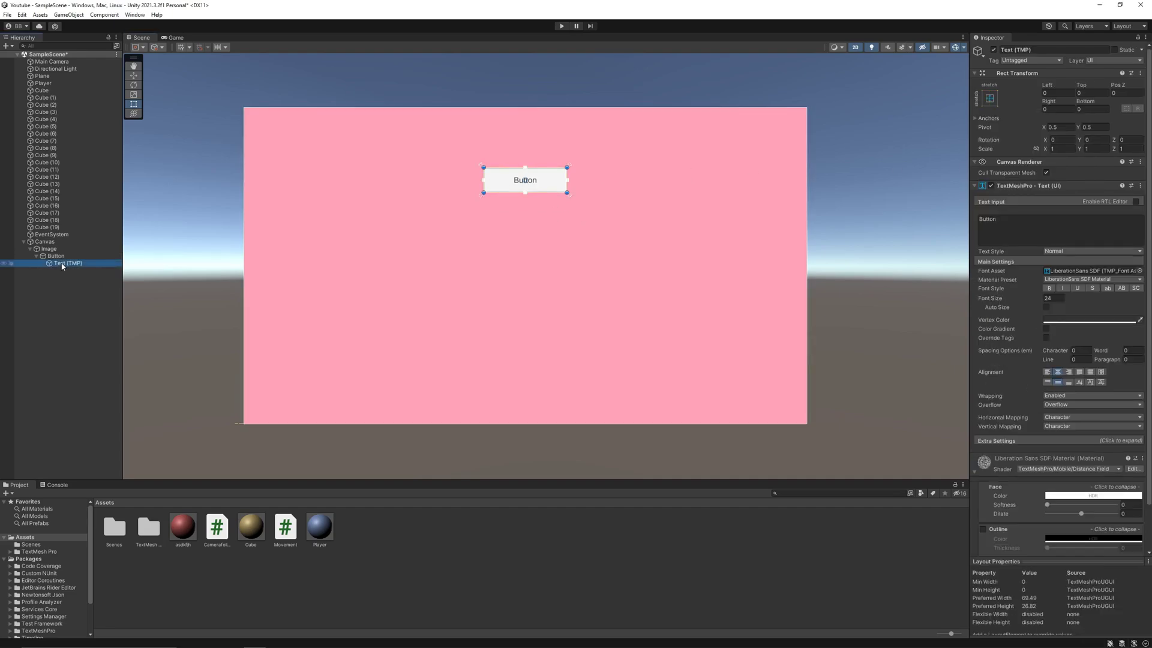
left_click(1034, 239)
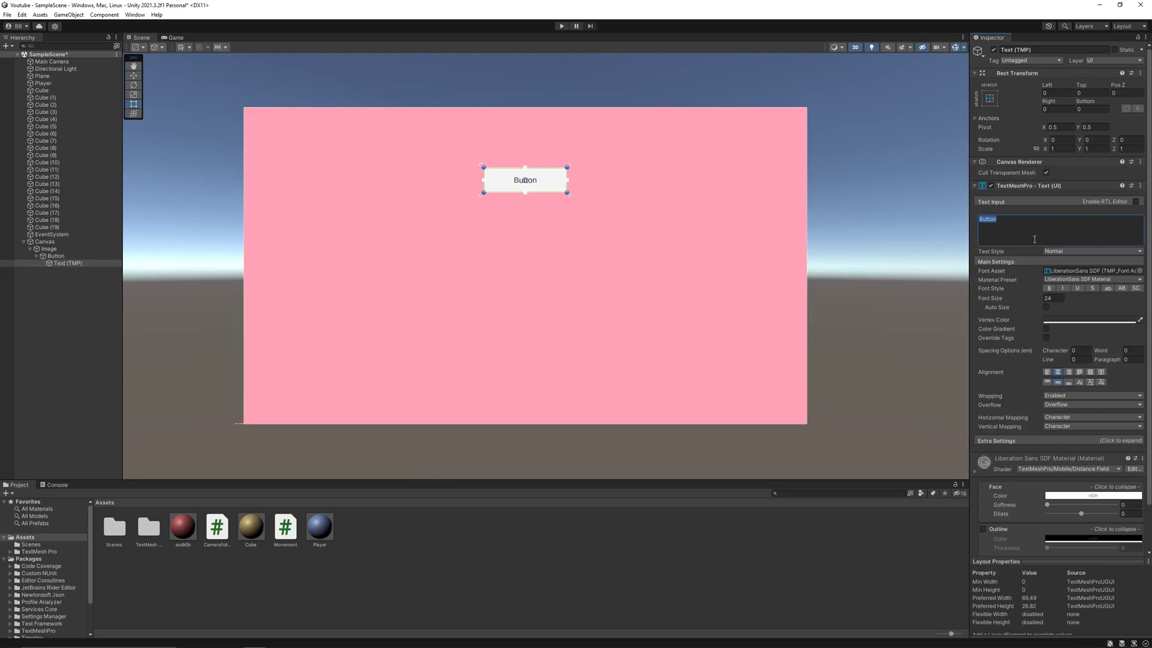
type("PLAY")
left_click(1053, 298)
type("50")
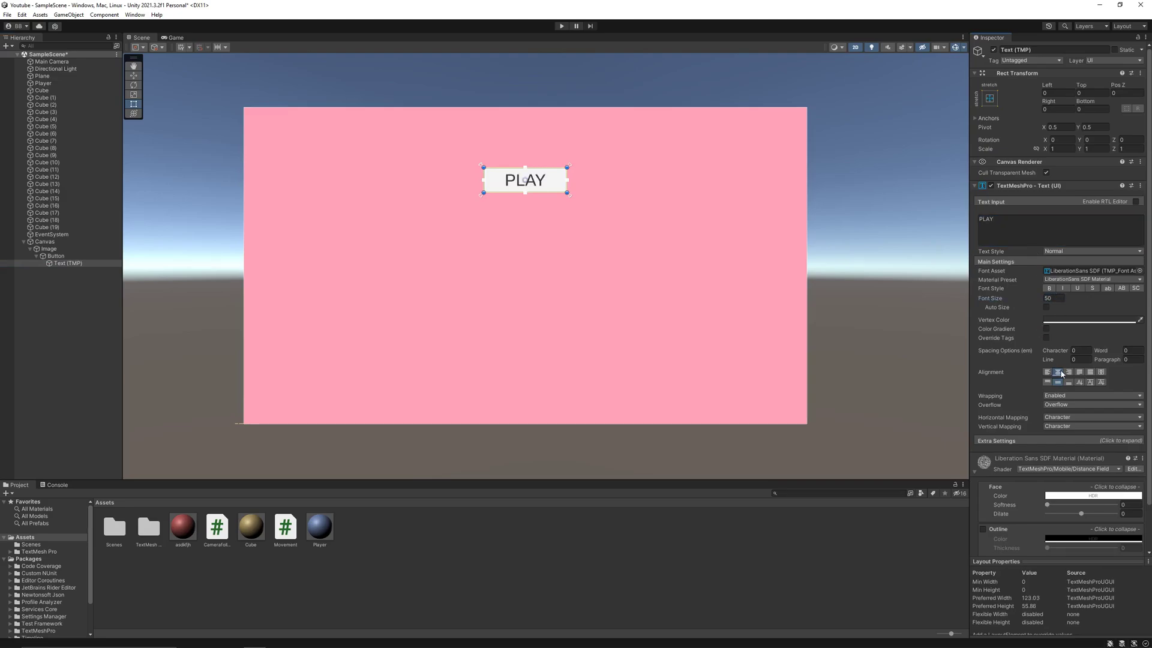
left_click(1047, 372)
left_click(1048, 382)
left_click(1057, 383)
left_click(1057, 372)
Step: Set the PLAY button's normal color to light blue
left_click(553, 225)
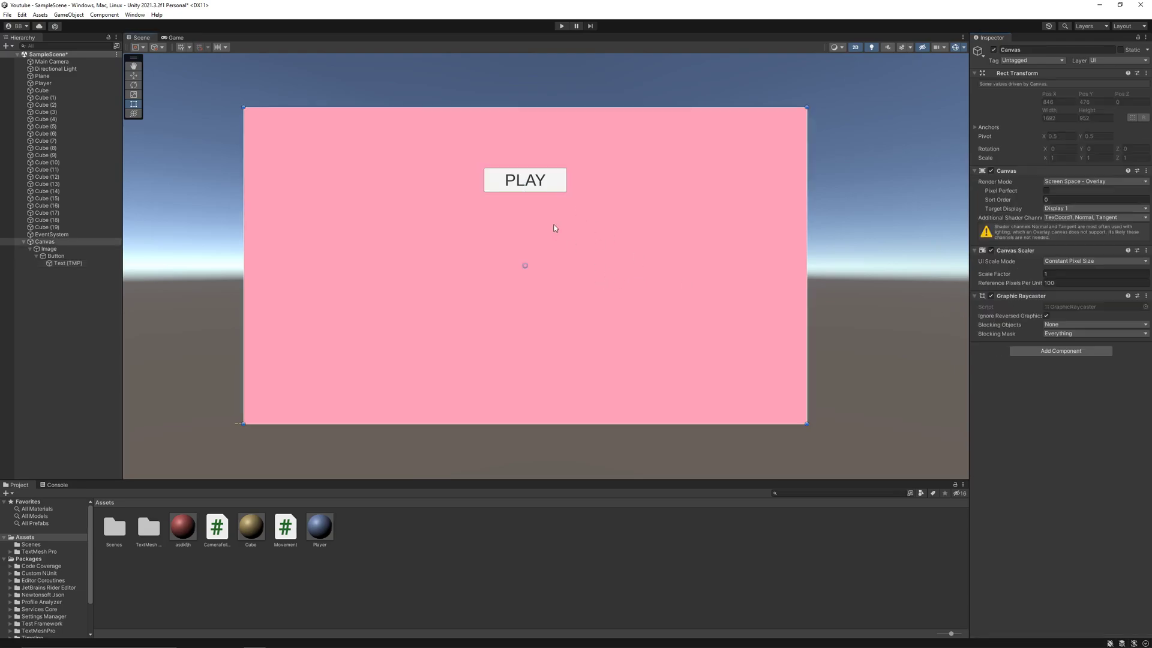
left_click(547, 190)
left_click(547, 186)
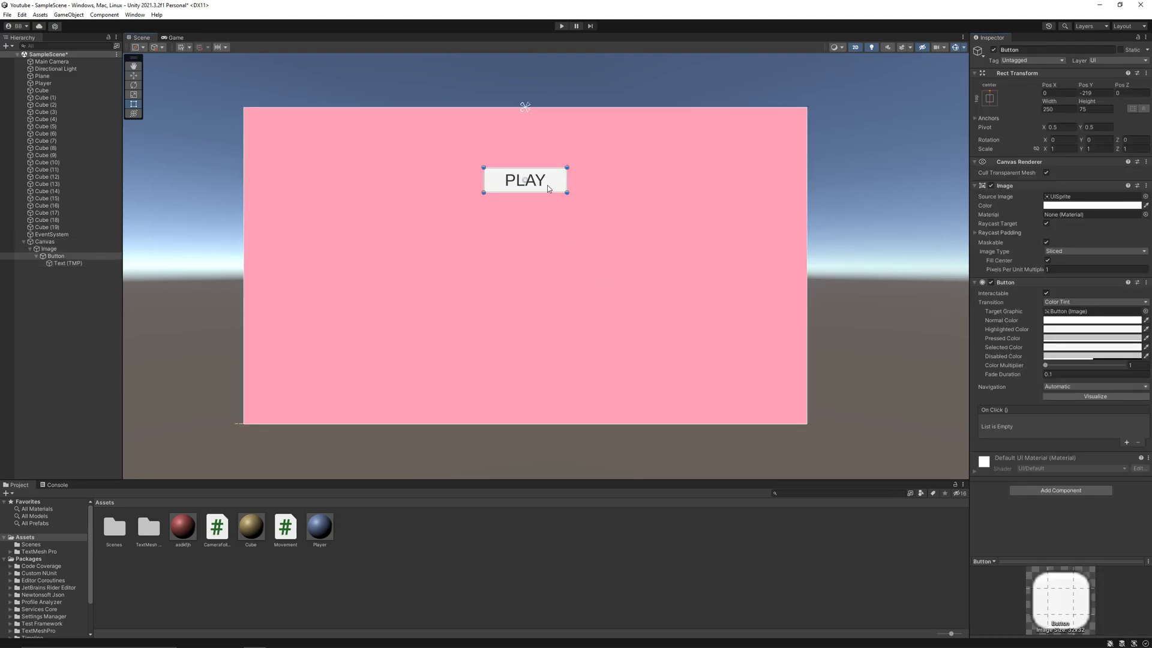
left_click(1061, 323)
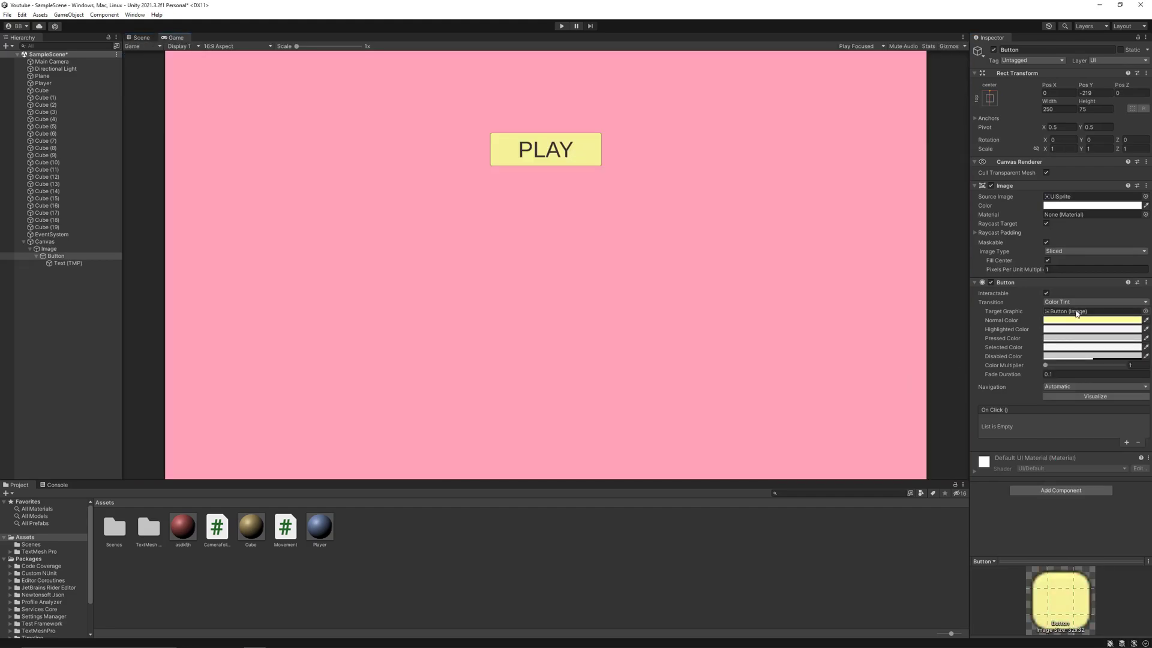
left_click(1092, 320)
left_click_drag(1117, 354, 1074, 429)
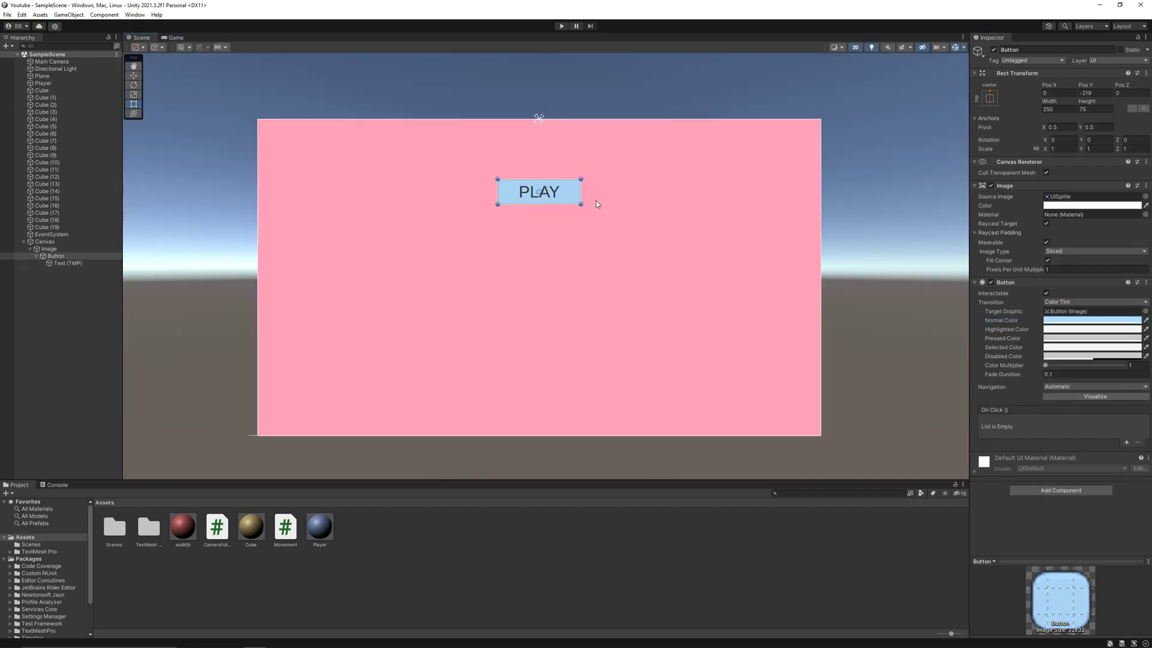
Step: Duplicate the PLAY button, place the copy below the original, and anchor it to the middle centre
scroll(596, 204, "up", 1)
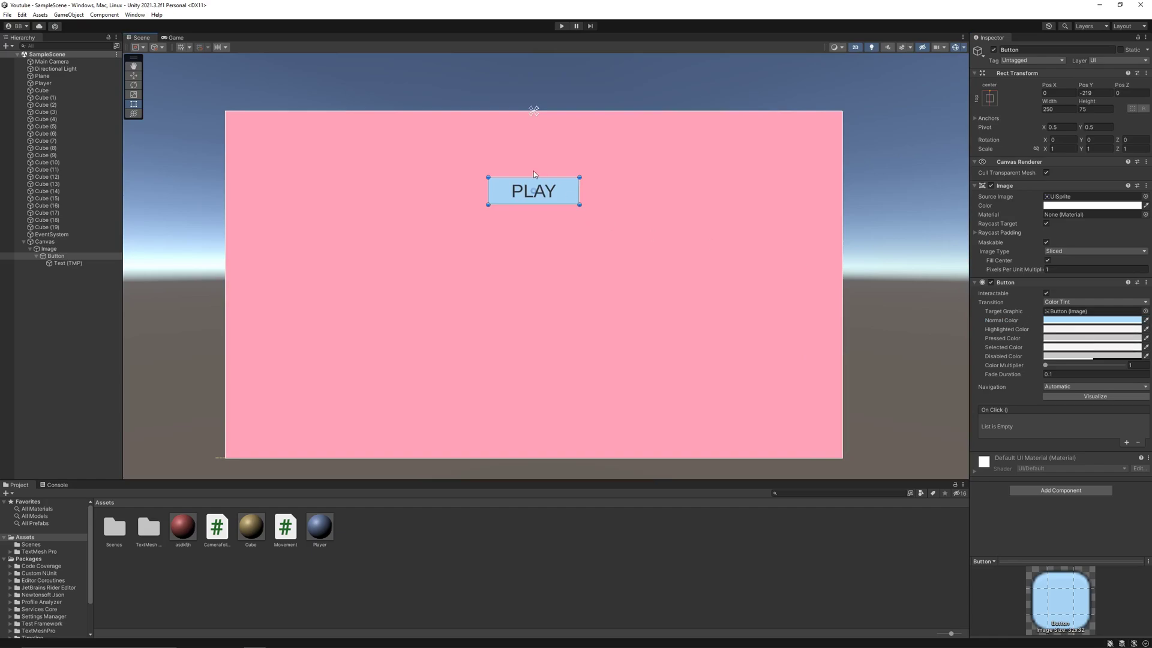
key("ctrl+d")
left_click_drag(549, 200, 545, 271)
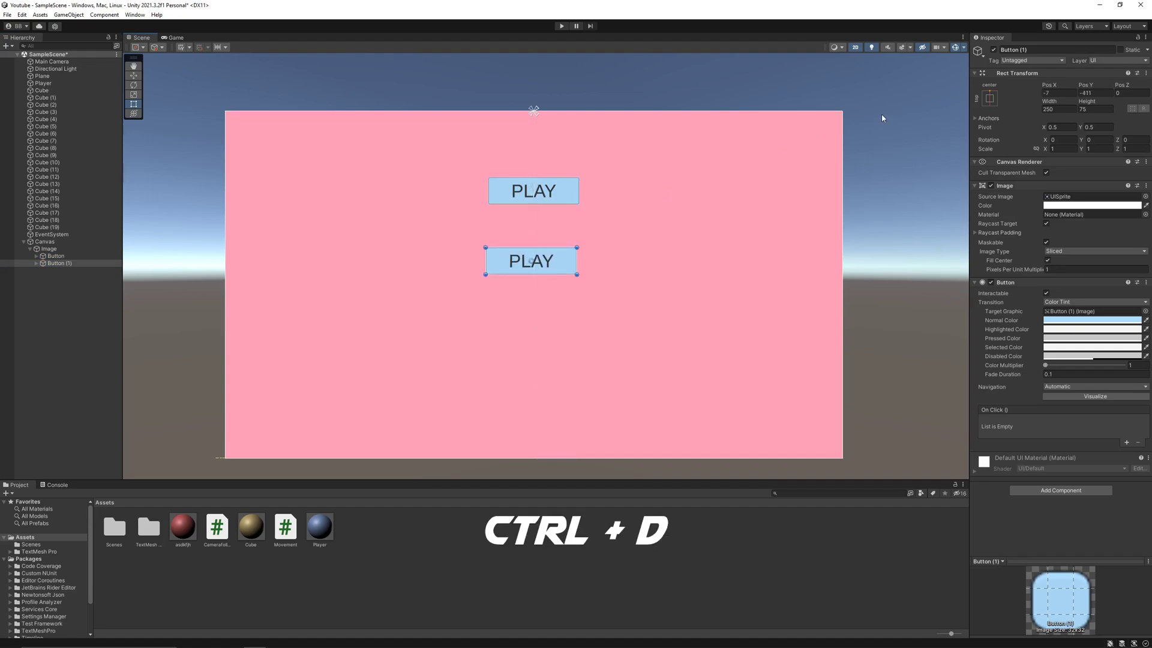
left_click(990, 98)
left_click(1038, 192)
left_click(556, 258)
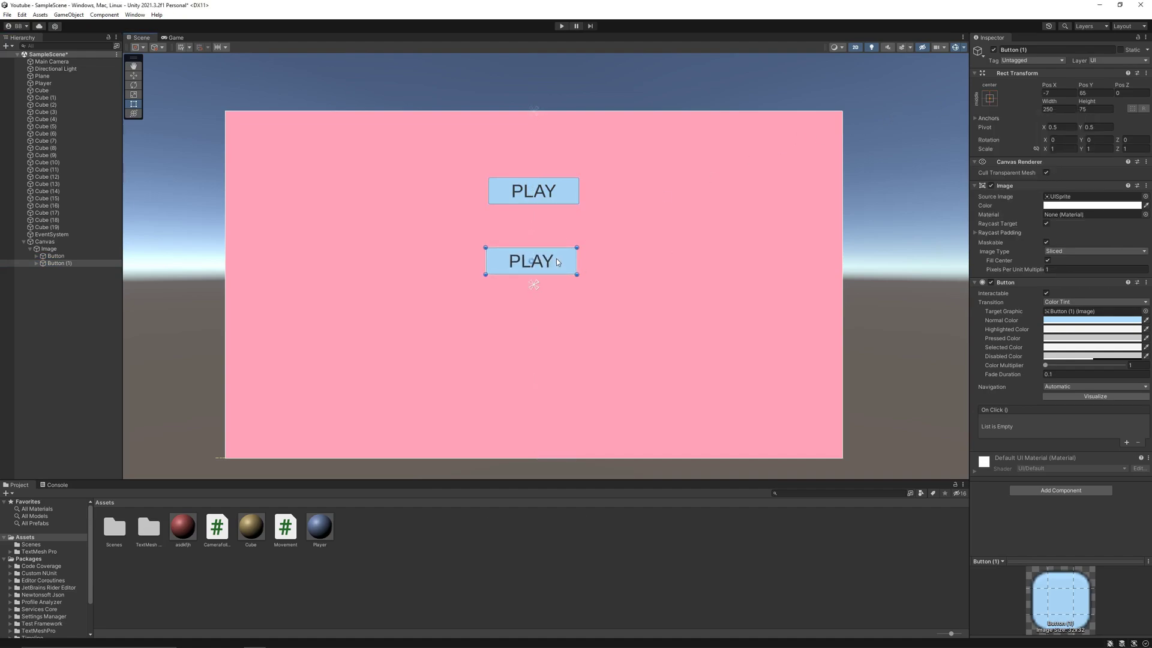
Step: Duplicate the second button to make a third below it, and arrange all three in an evenly spaced, centred column
left_click_drag(556, 259, 559, 285)
left_click_drag(543, 192, 543, 223)
left_click(546, 286)
key("ctrl+d")
left_click_drag(546, 287, 547, 345)
left_click(568, 289)
left_click_drag(541, 223, 542, 229)
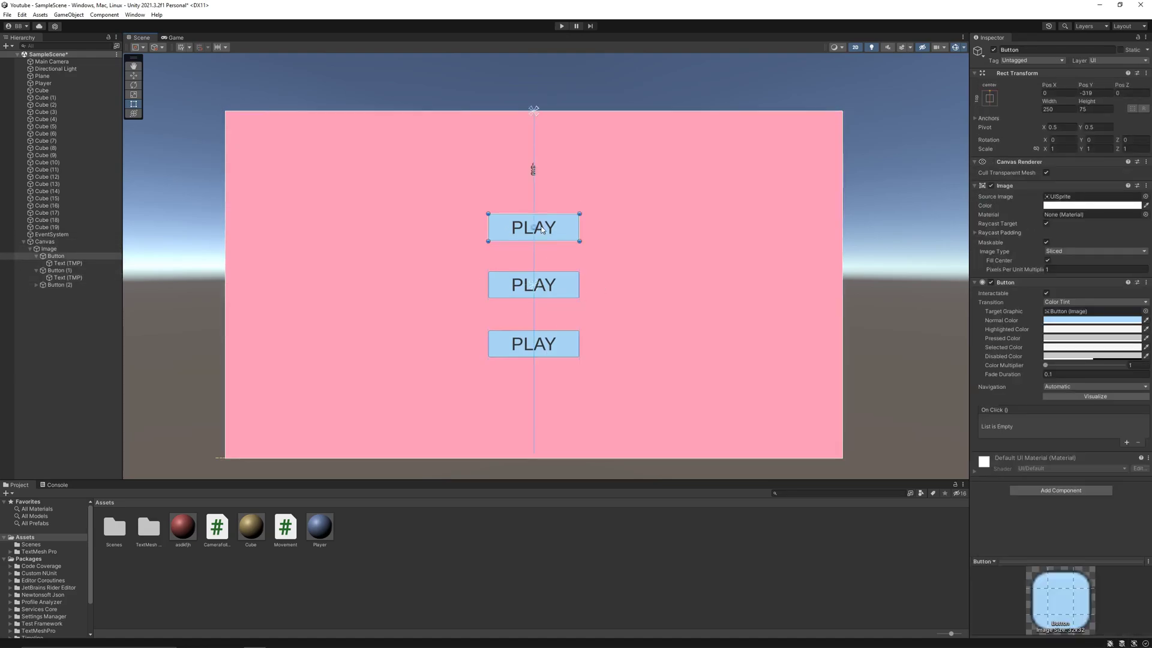
Step: Change the middle button's label text to OPTIONS
left_click(549, 297)
left_click(549, 296)
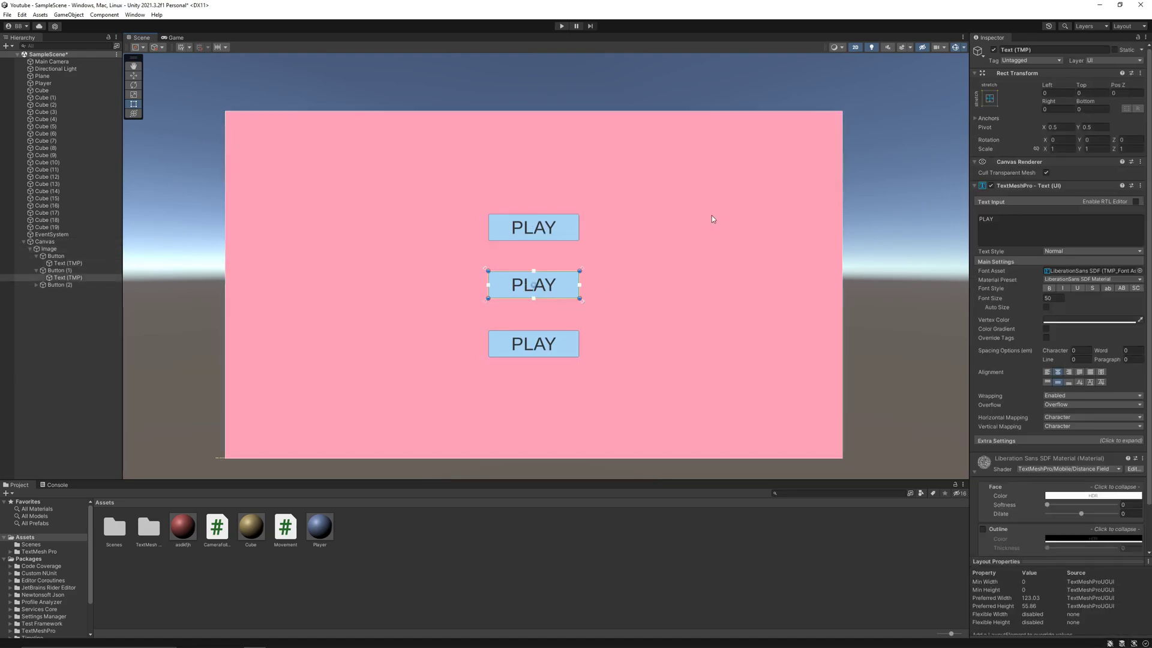
left_click(1018, 223)
type("OPTIONS")
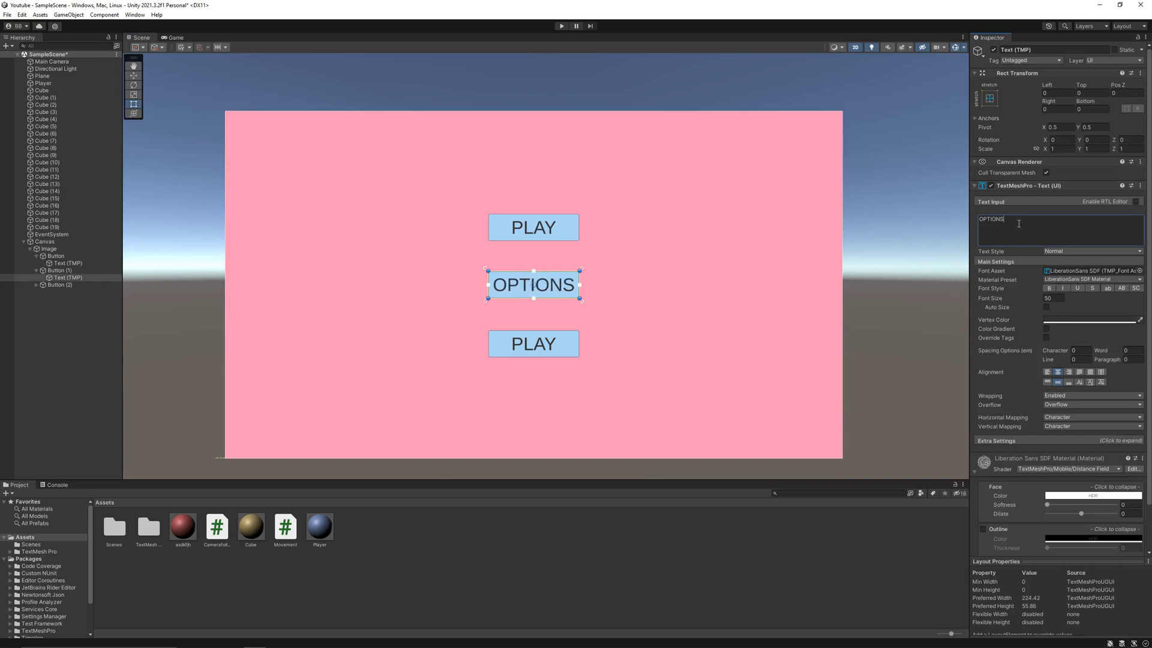
Step: Change the third button's label text to QUIT
left_click(533, 344)
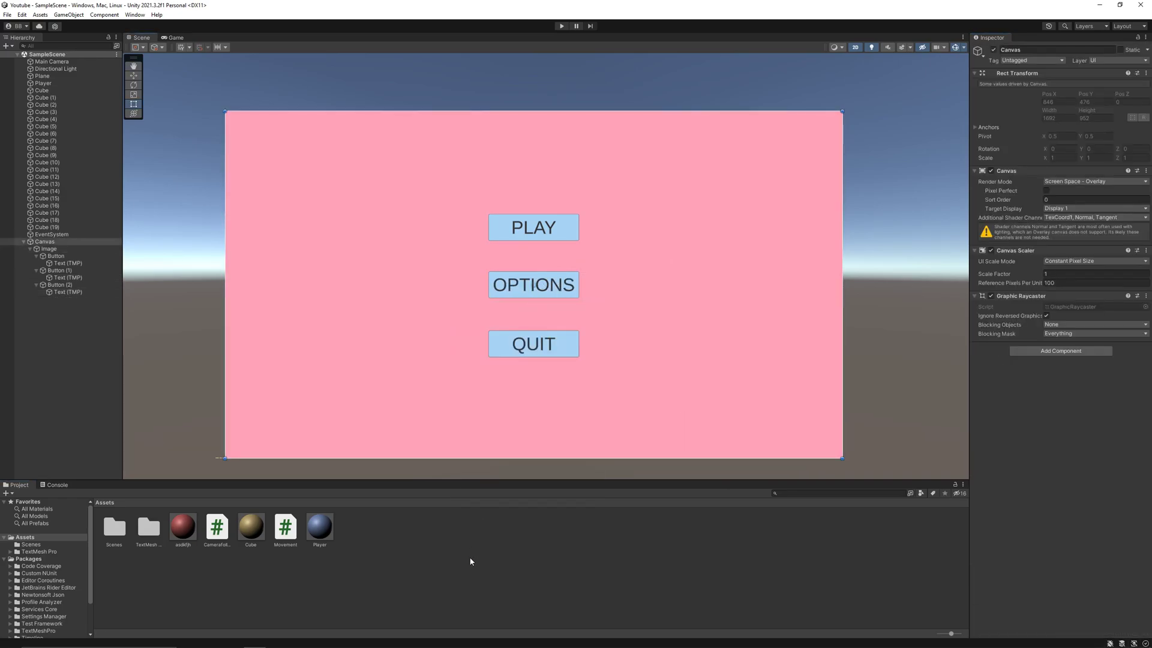
Step: Create a new C# script named Menu in the Assets folder
right_click(471, 559)
mouse_move(541, 330)
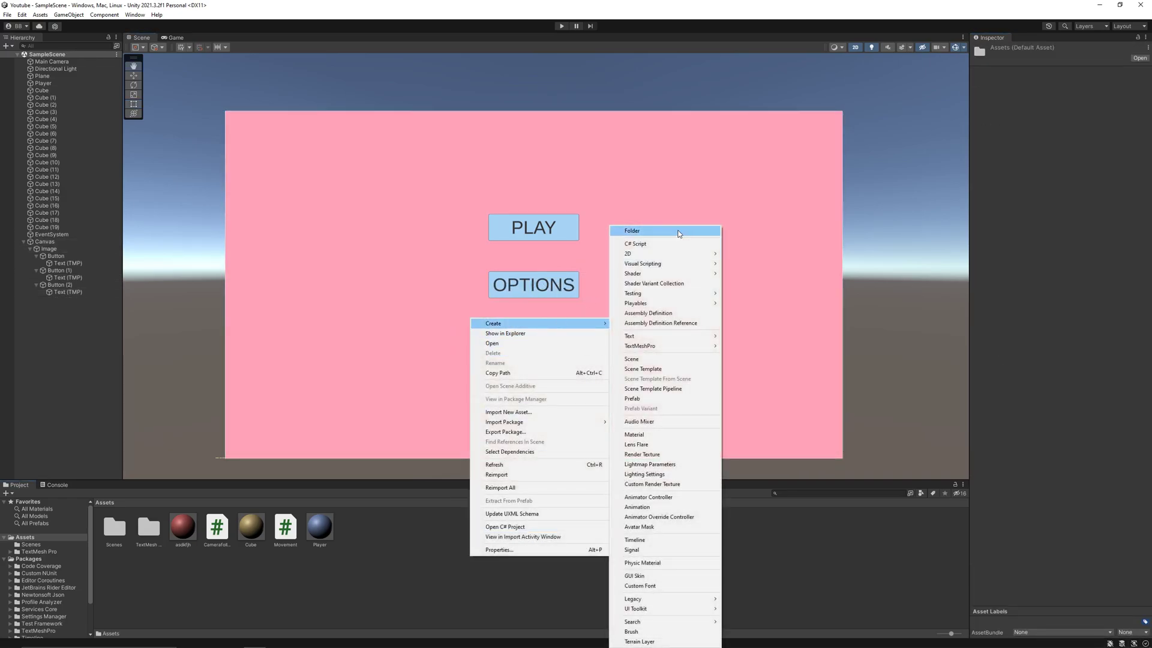
left_click(671, 244)
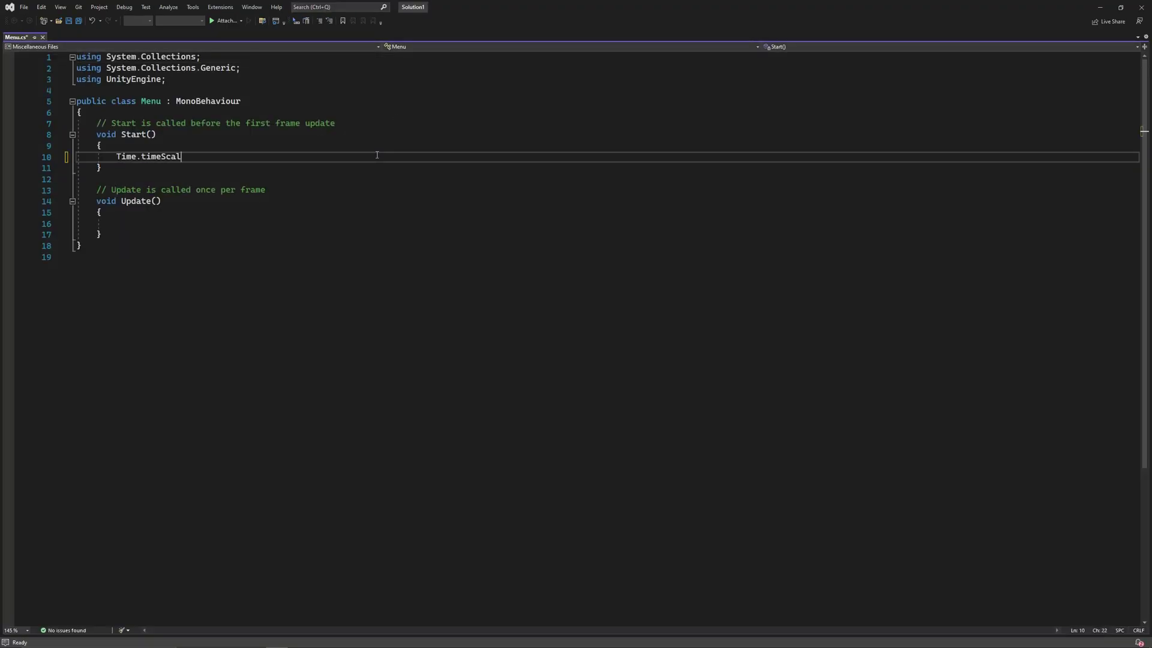
Step: Add Time.timeScale = 0f; to the Menu script's Start method, save the script, and return to Unity
type("timeScale = ")
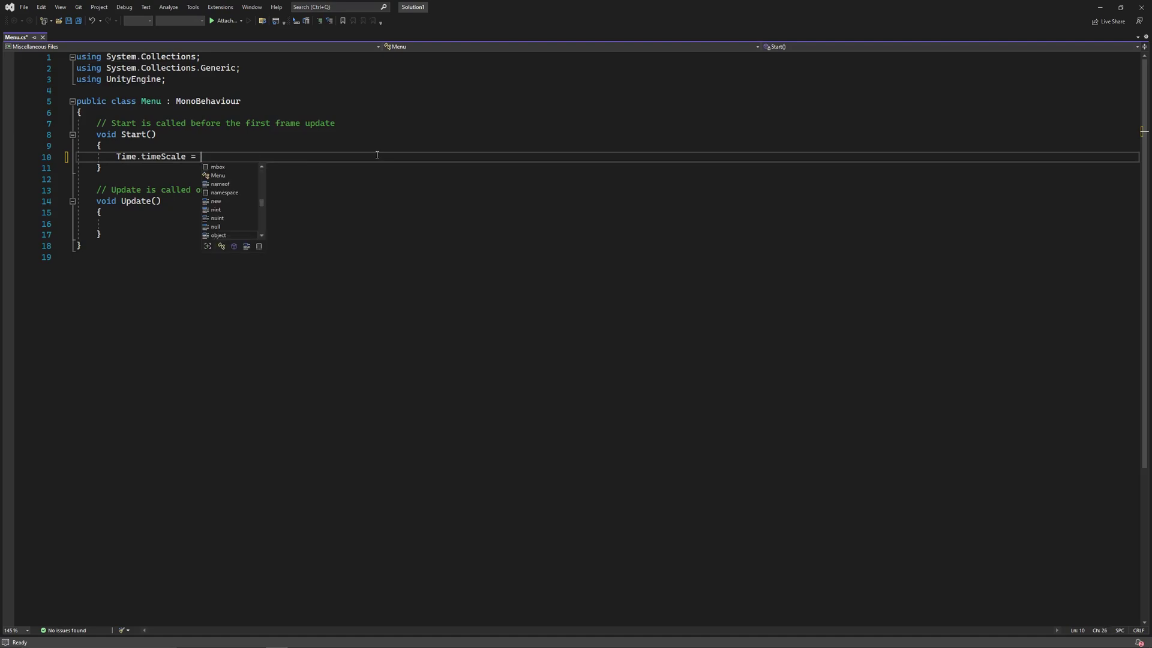
type("0f;")
key("ctrl+s")
key("alt+Tab")
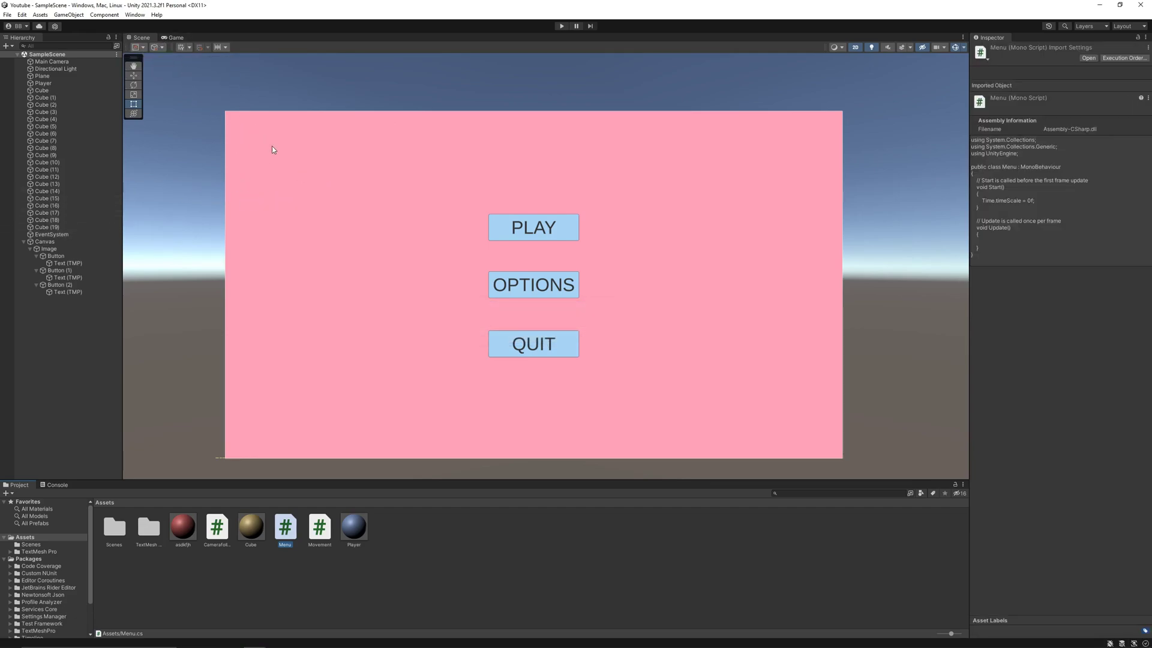
Step: Deactivate the pink Image object and run the game to test it without the menu
left_click(118, 249)
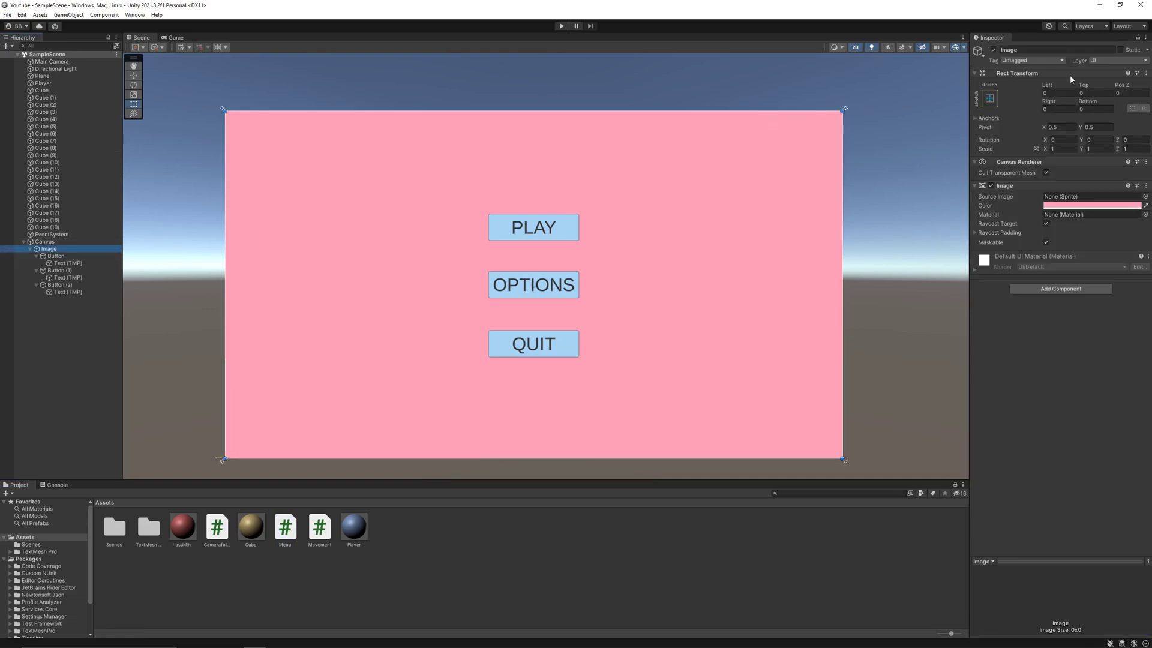
left_click(993, 50)
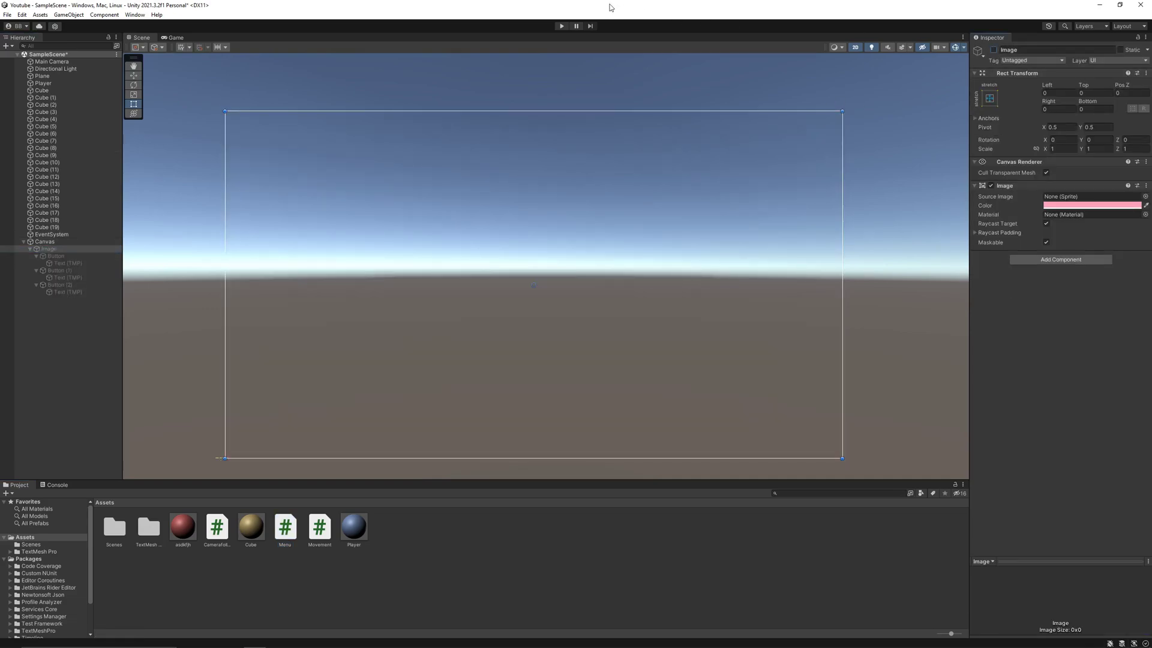
left_click(563, 25)
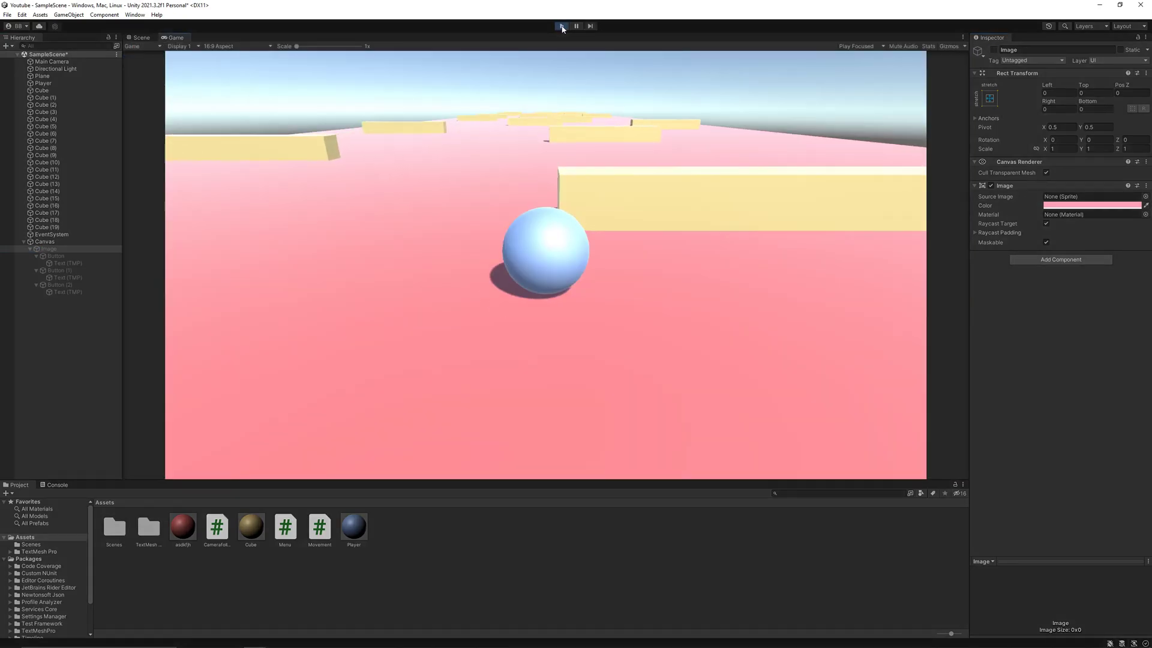
left_click(562, 27)
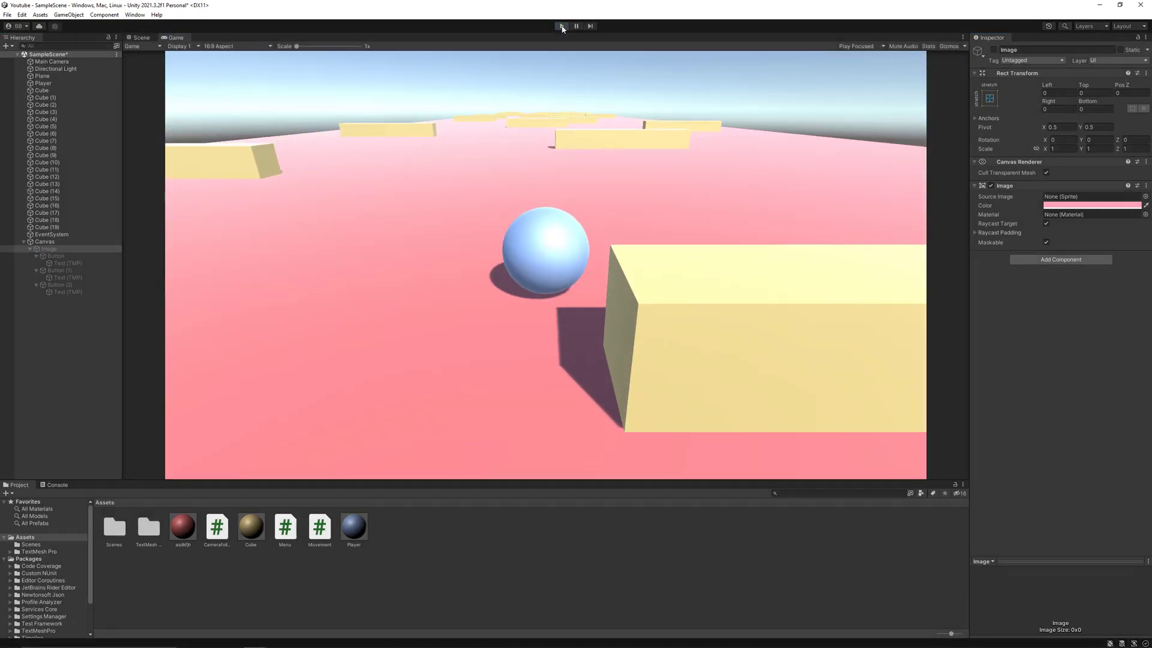
Step: Attach the Menu script to the Canvas and run the game to test it
left_click_drag(287, 531, 75, 244)
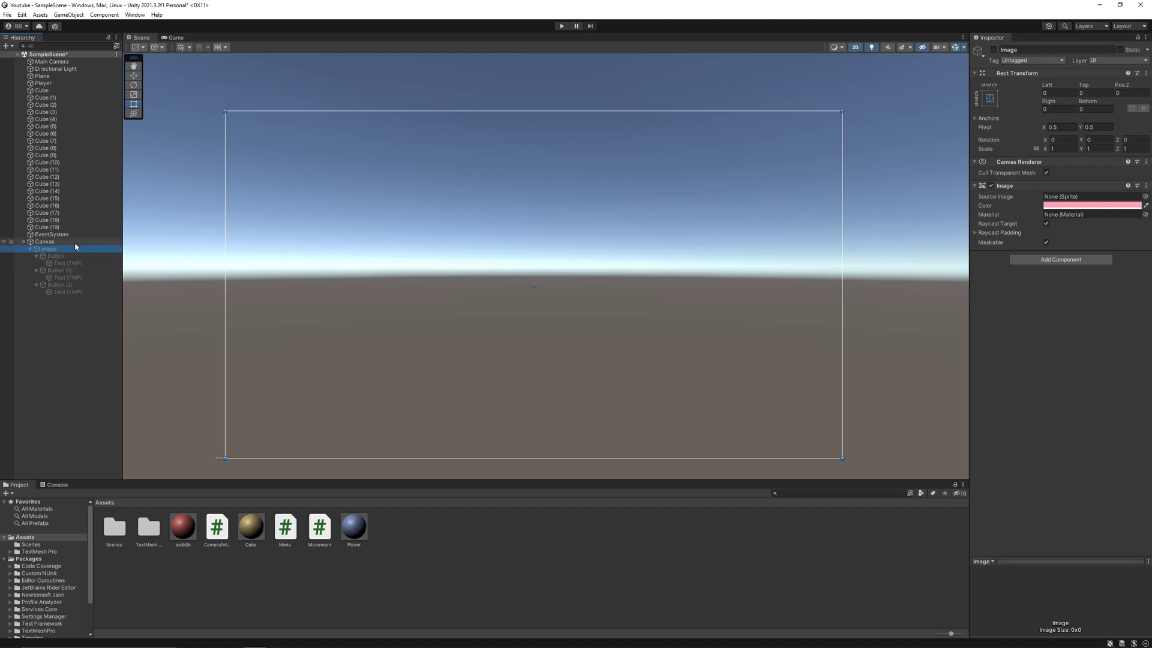
left_click(560, 26)
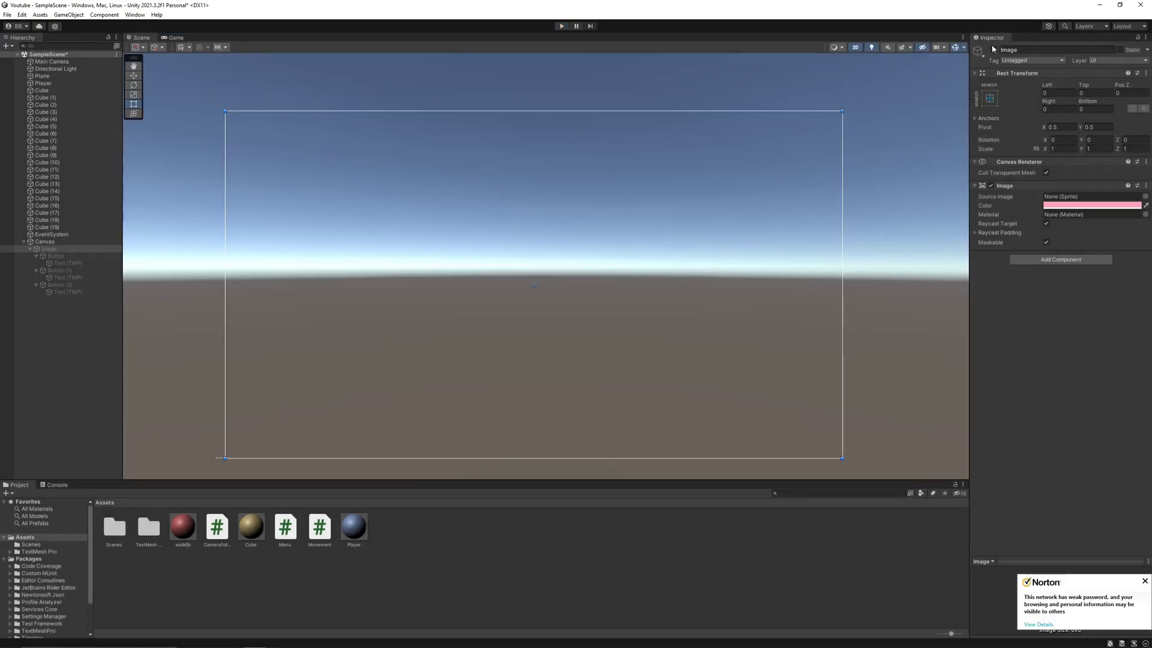
Step: Reactivate the Image object and rename it Main Menu
left_click(993, 50)
left_click(1020, 51)
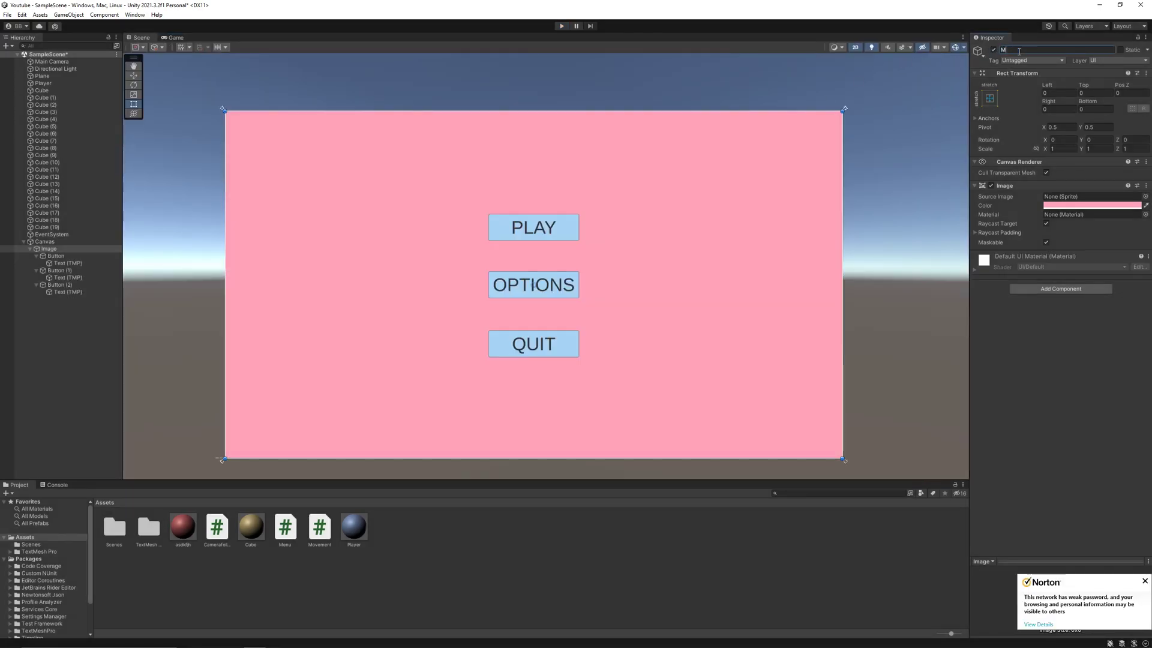
type("Main Men")
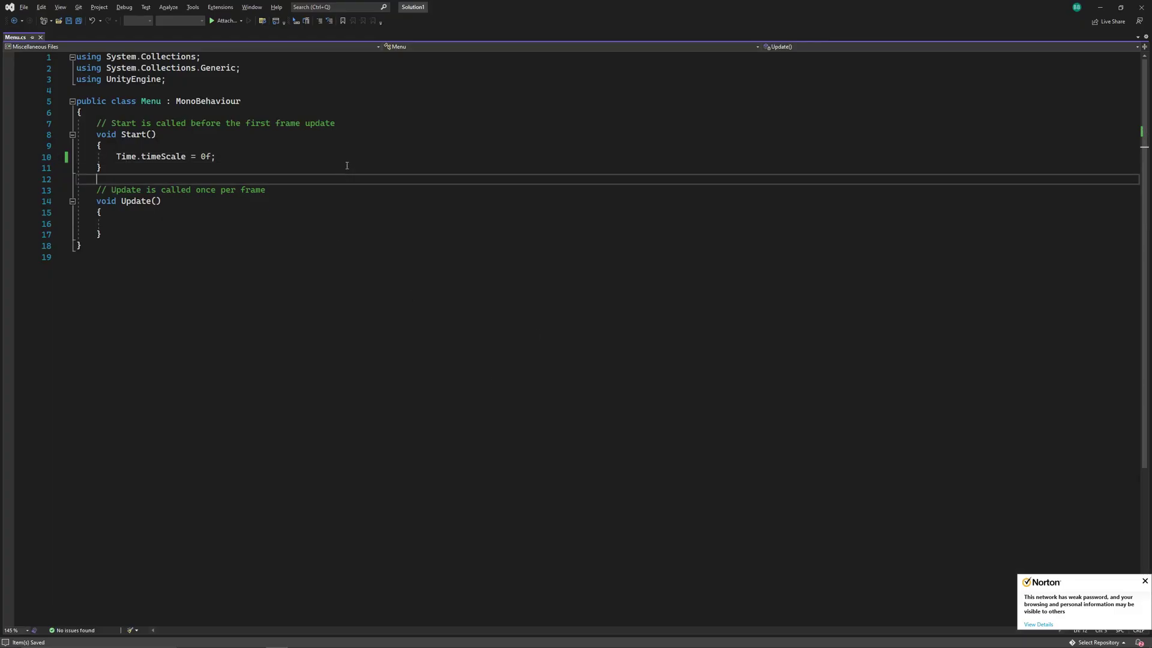
Step: In the Menu script in Visual Studio, add an empty public void startbtn() method below Update
left_click(354, 238)
key("Return")
key("Return")
type("pubilc voi")
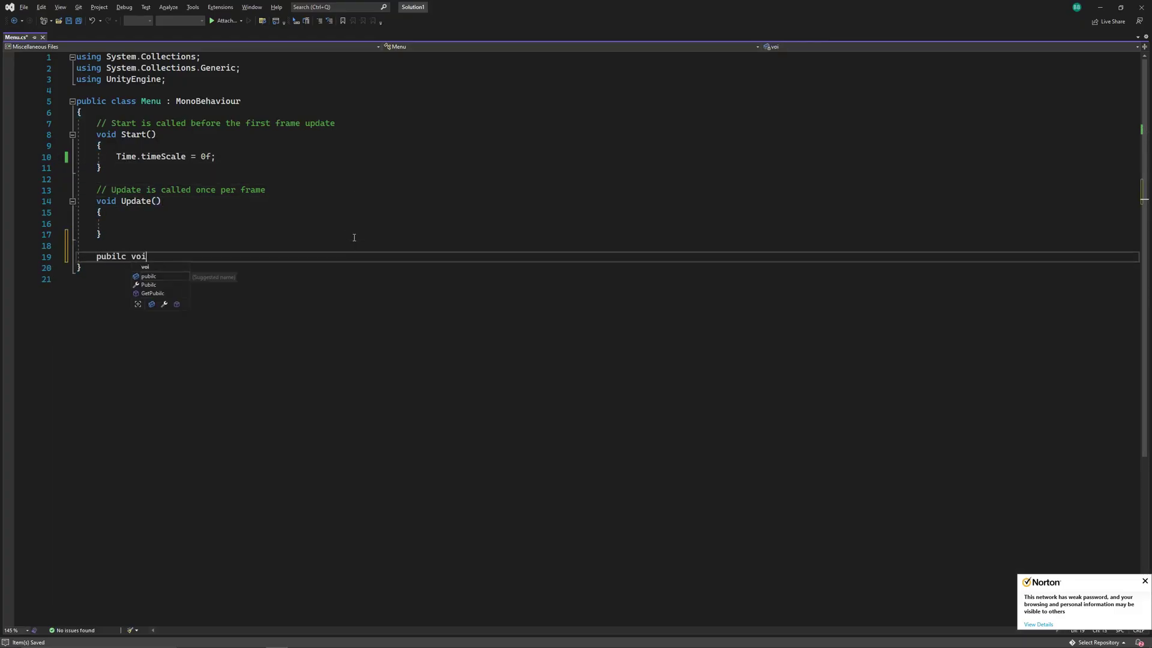
key("BackSpace")
key("BackSpace")
key("BackSpace")
key("BackSpace")
key("BackSpace")
key("BackSpace")
key("BackSpace")
type("lic void startbtn()")
key("Return")
type("{")
Step: Declare a public GameObject mainmenu variable at the start of the Menu class
key("Return")
key("Up")
key("Up")
key("Up")
key("Up")
key("Up")
key("Up")
key("Up")
key("Up")
key("Up")
key("Up")
key("Up")
key("Up")
key("Up")
key("Up")
key("Up")
key("Return")
key("Return")
key("Up")
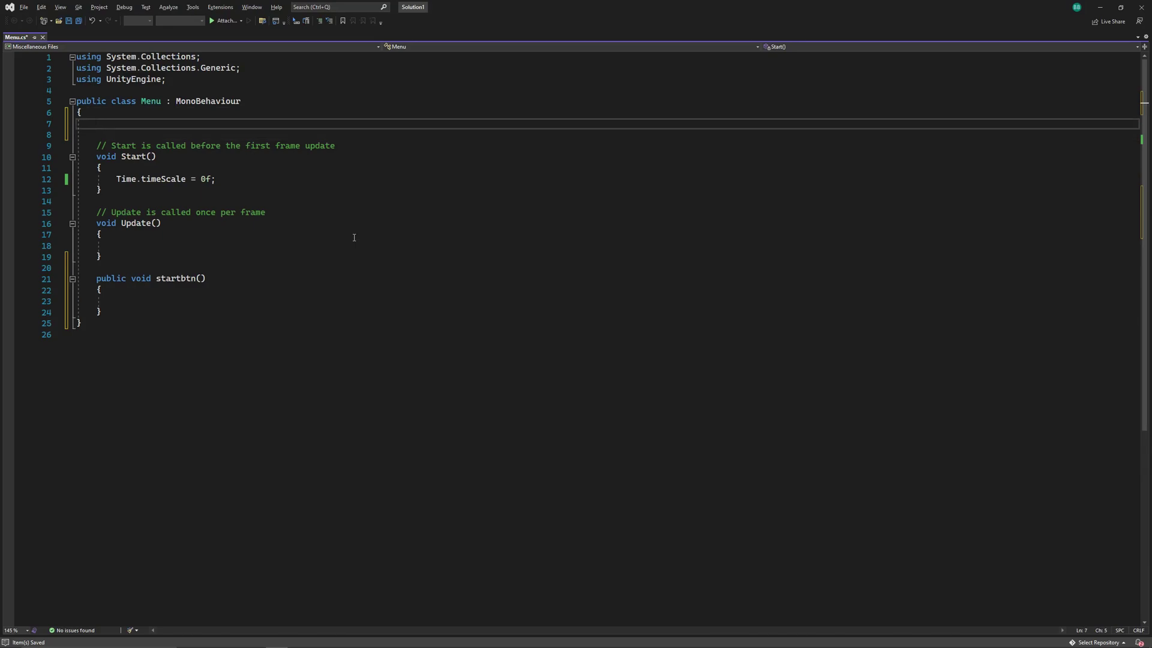
type("public GameObject mainmenu;")
Step: Add mainmenu.SetActive(false); inside the startbtn method and save the script
left_click(362, 302)
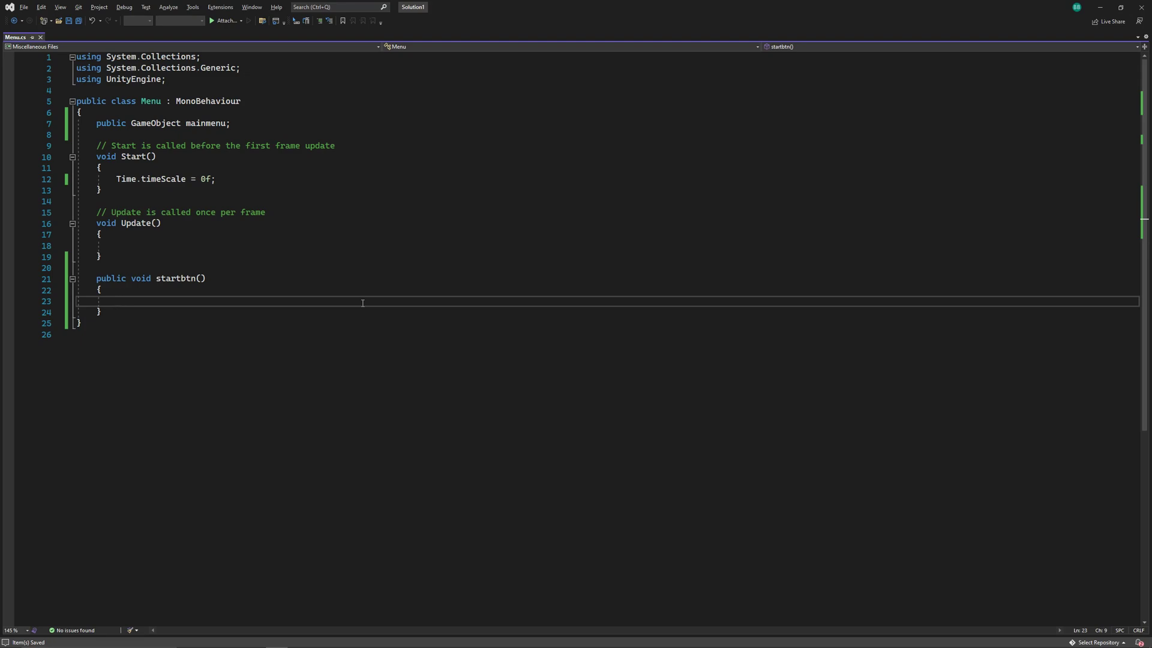
type("mainmenu.SetActive(true);")
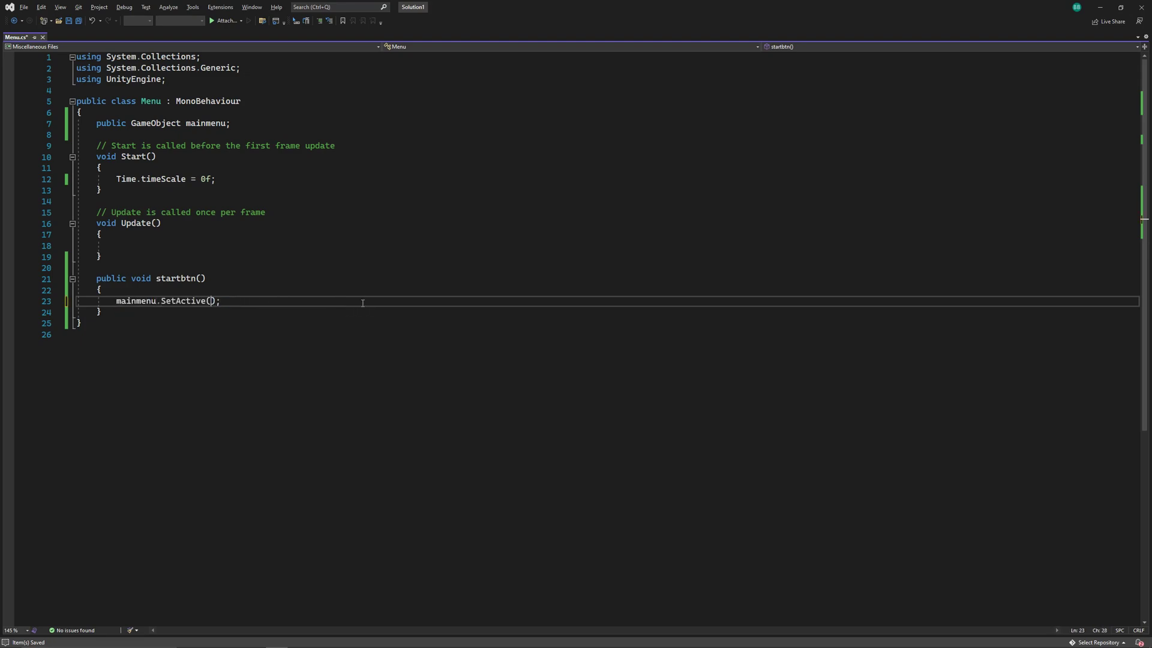
type("false")
key("ctrl+s")
Step: Insert Time.timeScale = 1f; as the first line of startbtn, save the script, and switch to Unity
key("Home")
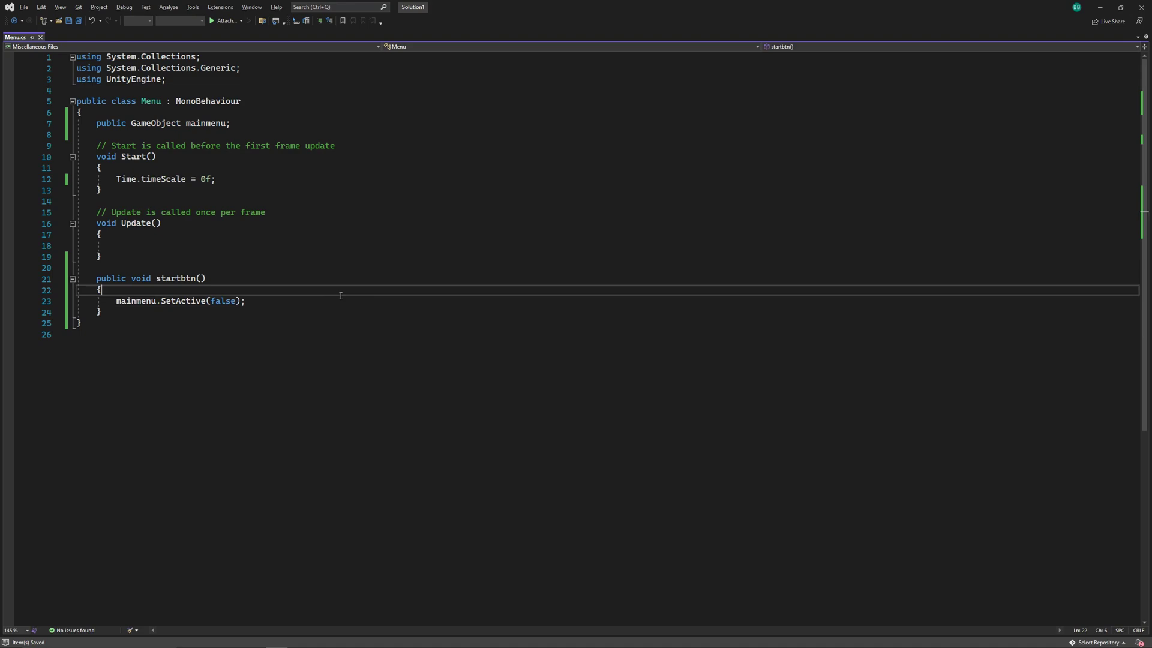
key("Return")
key("Up")
type("Time.t")
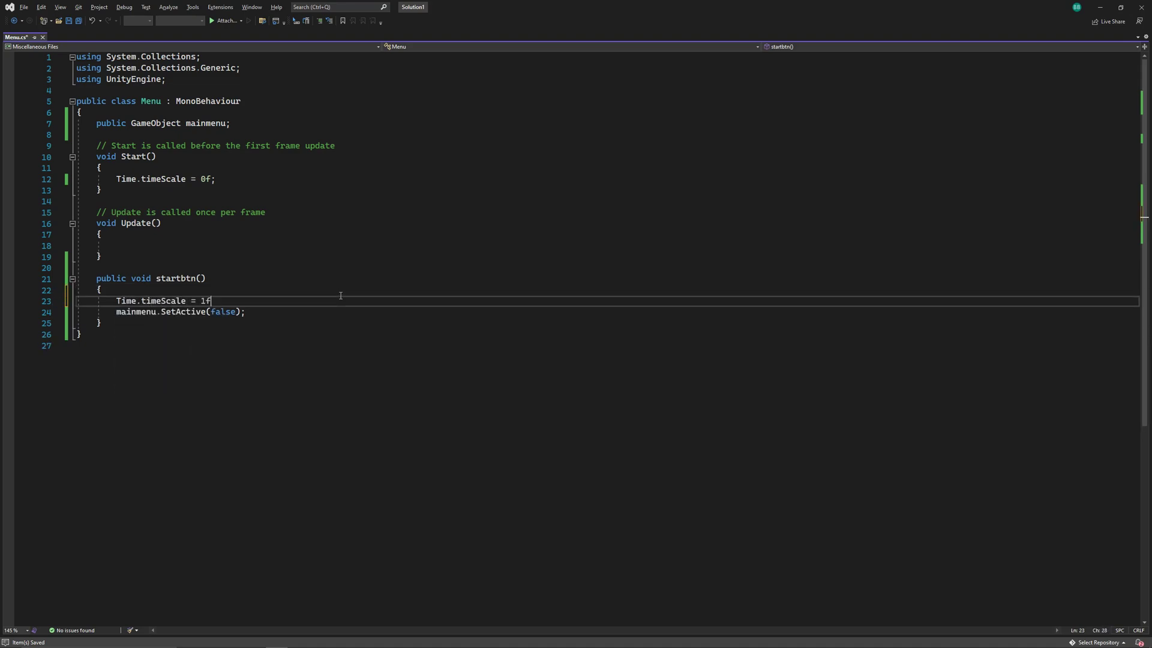
key("alt+Tab")
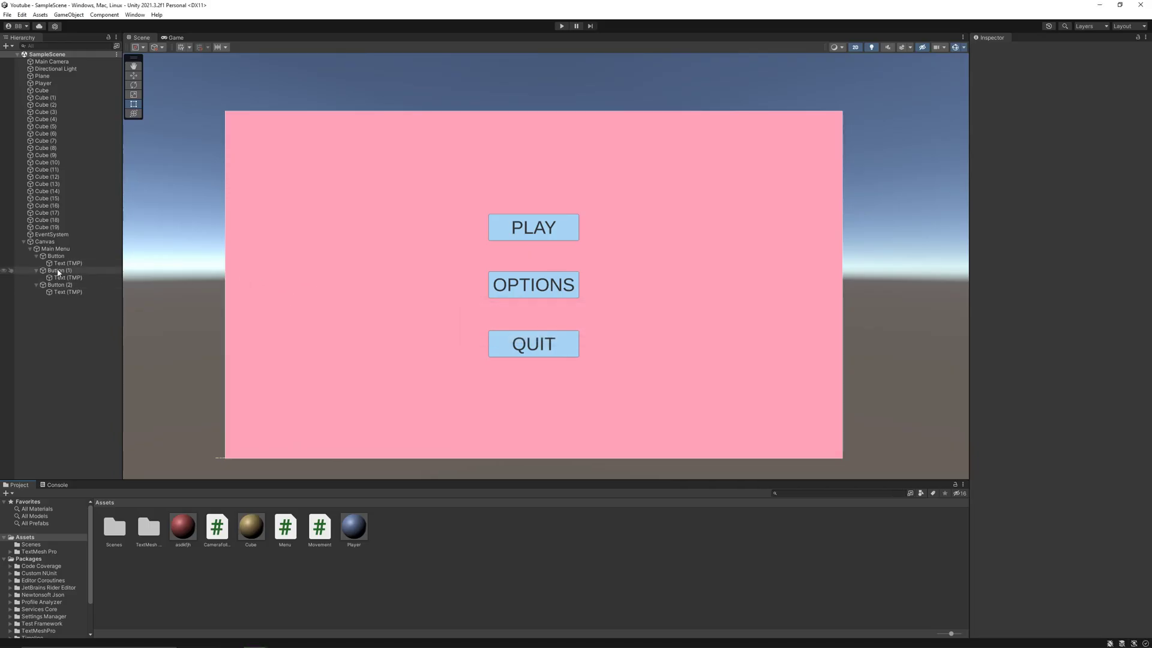
Step: Add an On Click event to the PLAY button that targets the Canvas and calls Menu's startbtn function
left_click(55, 256)
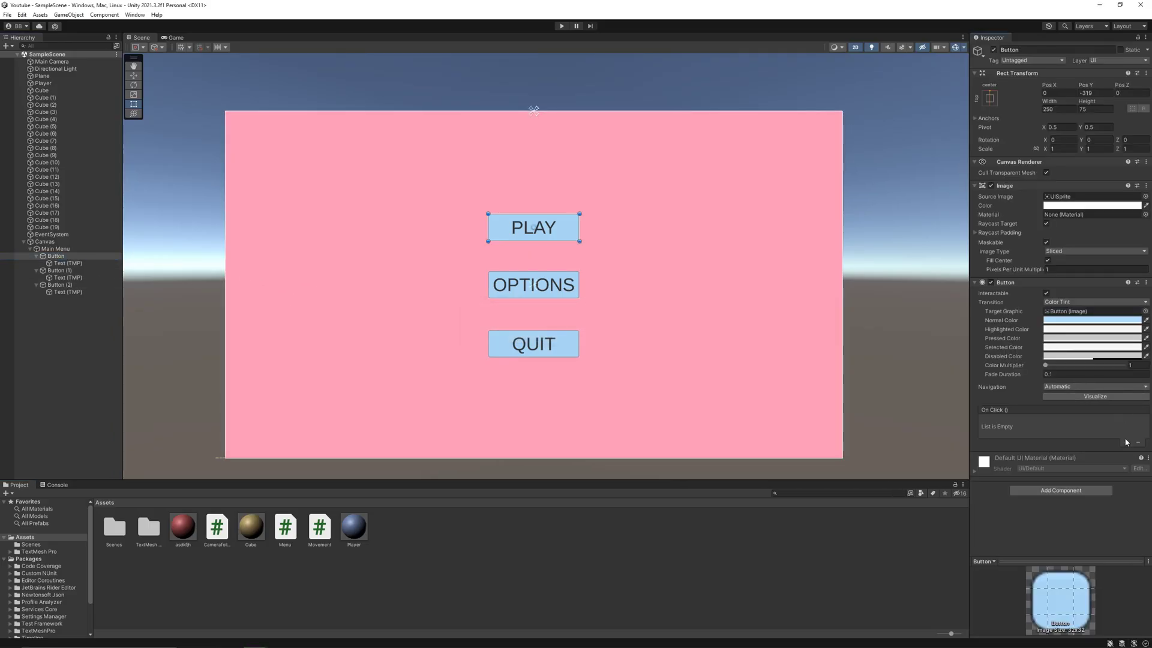
left_click(1126, 444)
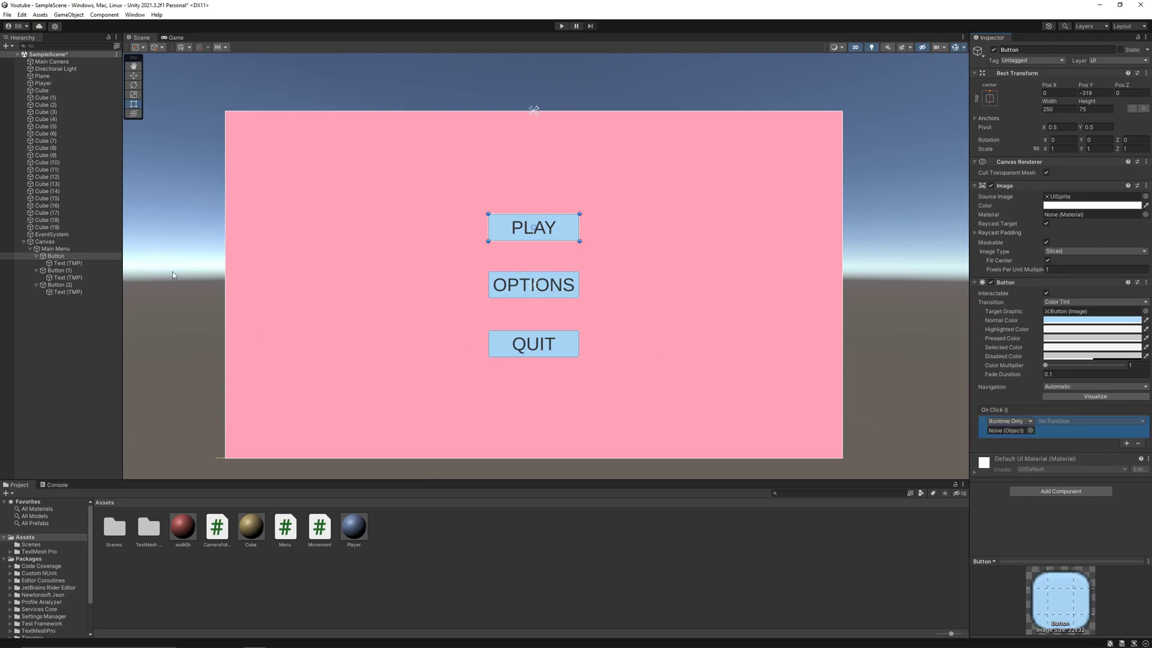
left_click_drag(114, 243, 951, 350)
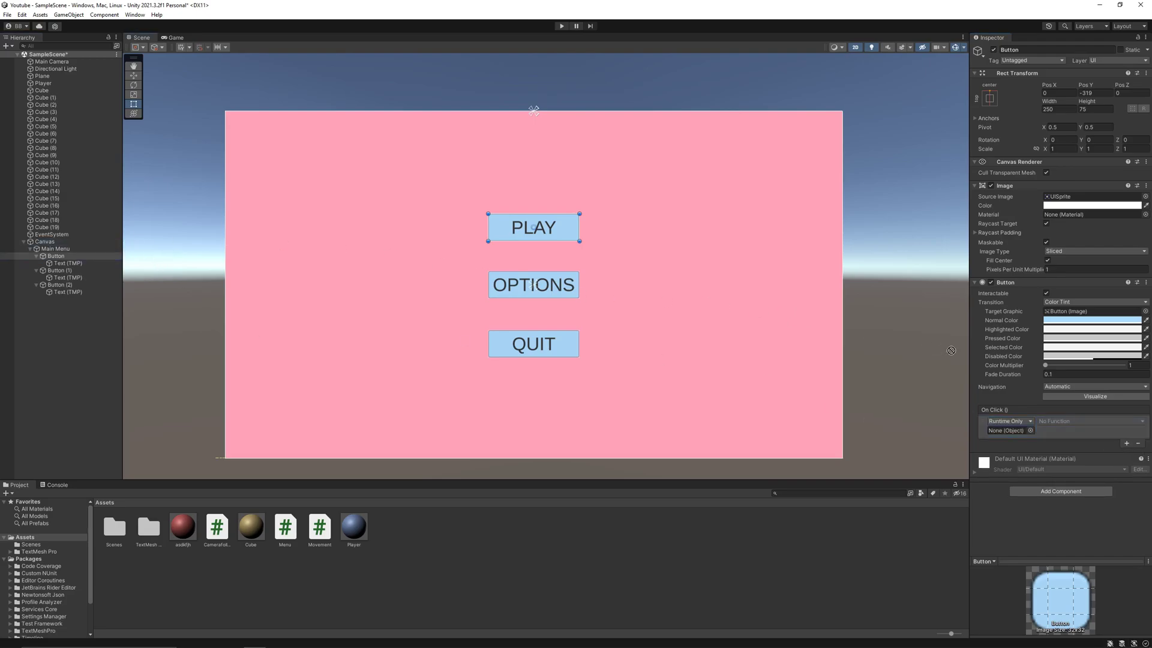
left_click_drag(1031, 451, 1009, 431)
left_click(1074, 421)
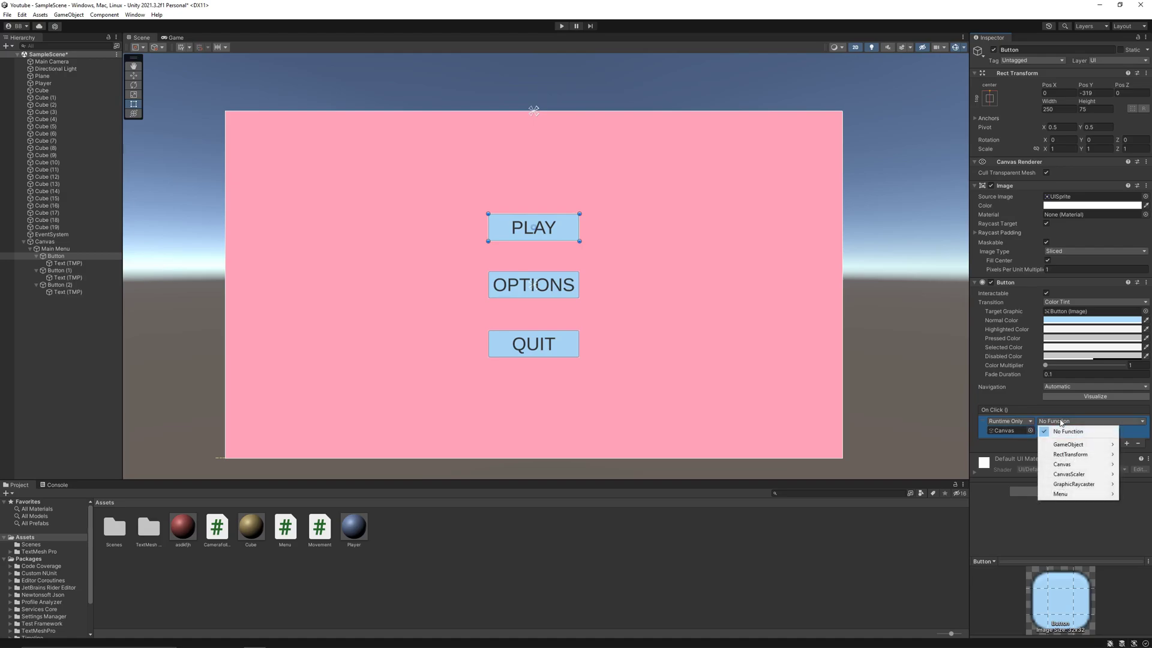
mouse_move(1072, 494)
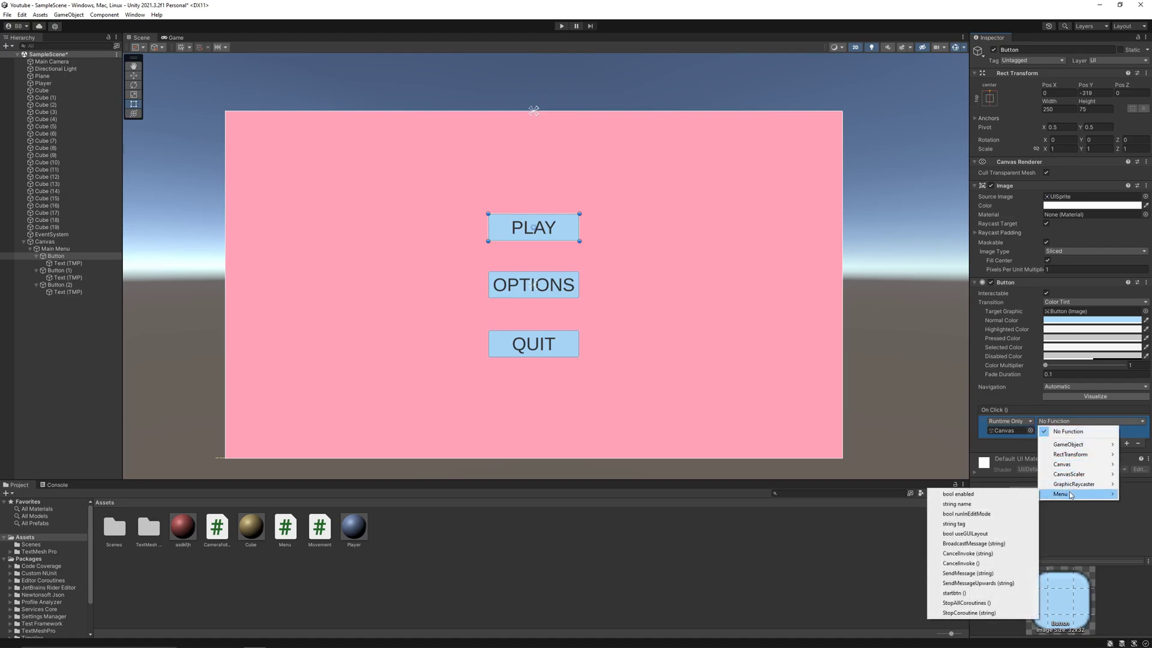
left_click(999, 593)
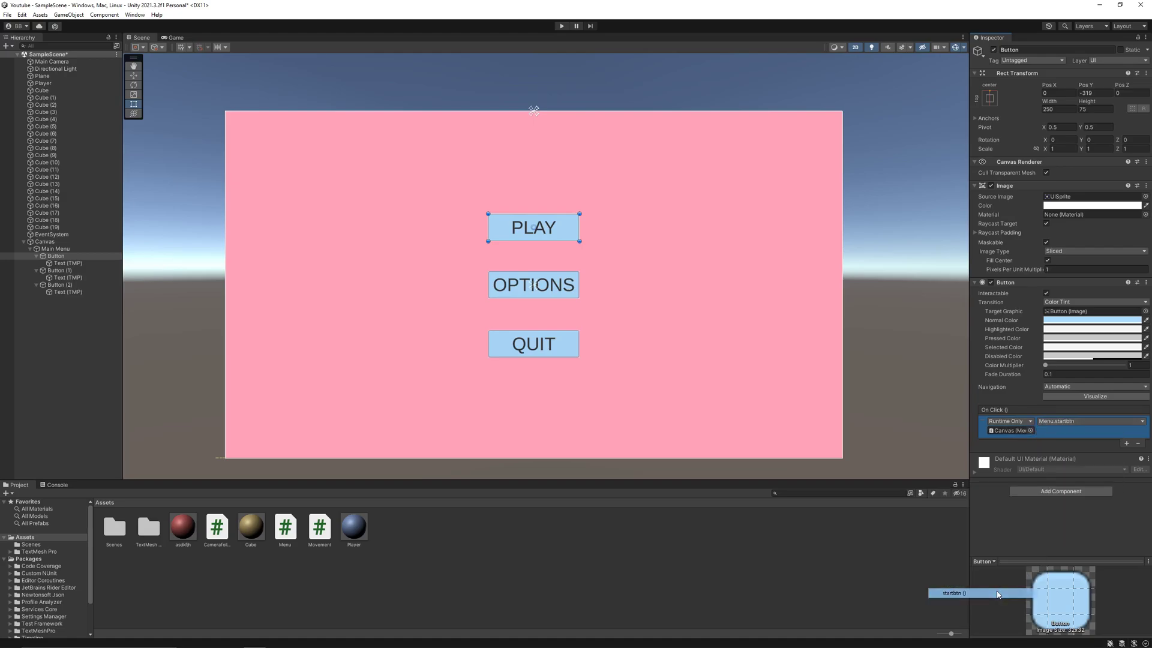
Step: Assign the Main Menu object to the Mainmenu field of the Canvas's Menu script
left_click(66, 242)
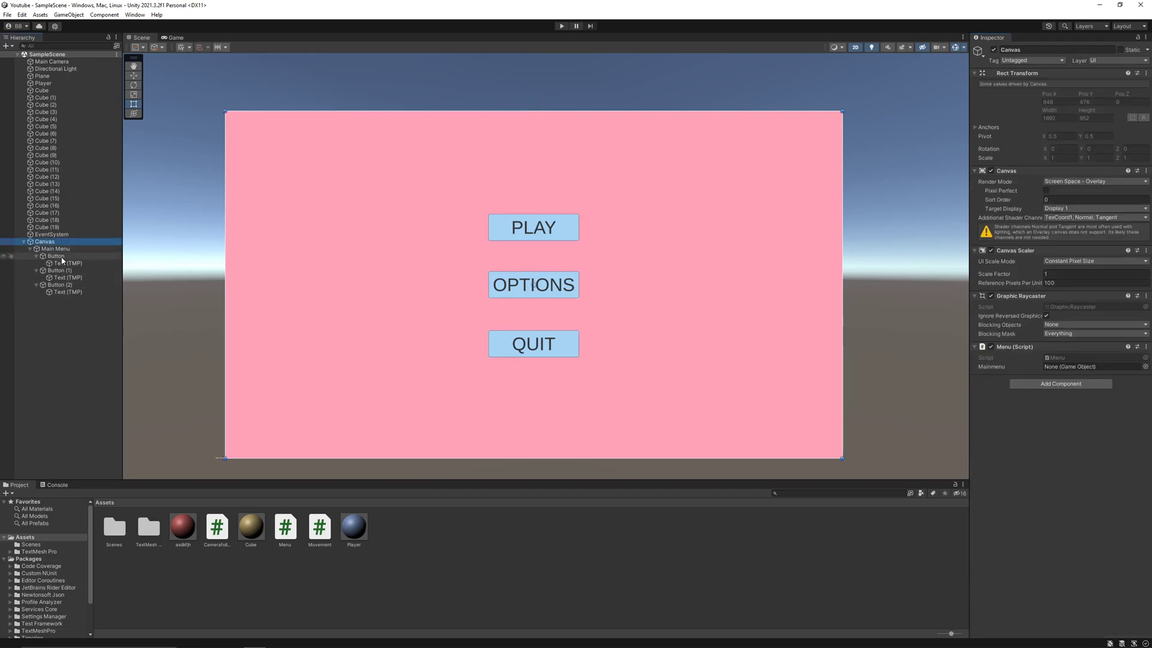
left_click_drag(55, 249, 1092, 367)
Step: Run the game, test the PLAY button, and stop the game
left_click(561, 26)
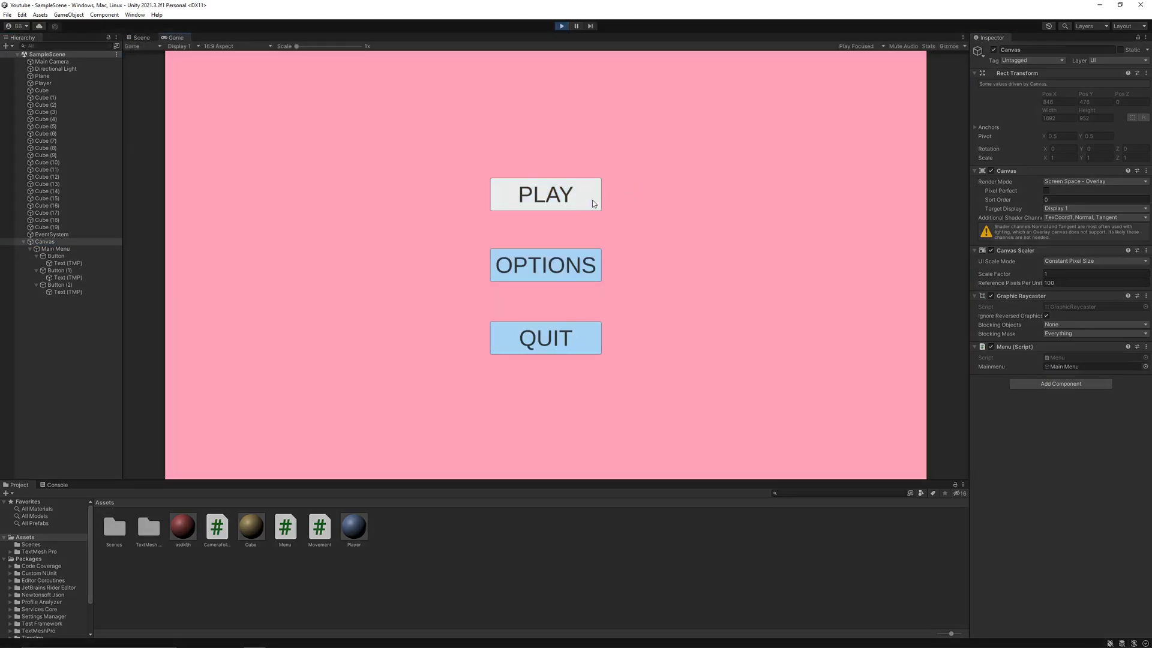
left_click(591, 196)
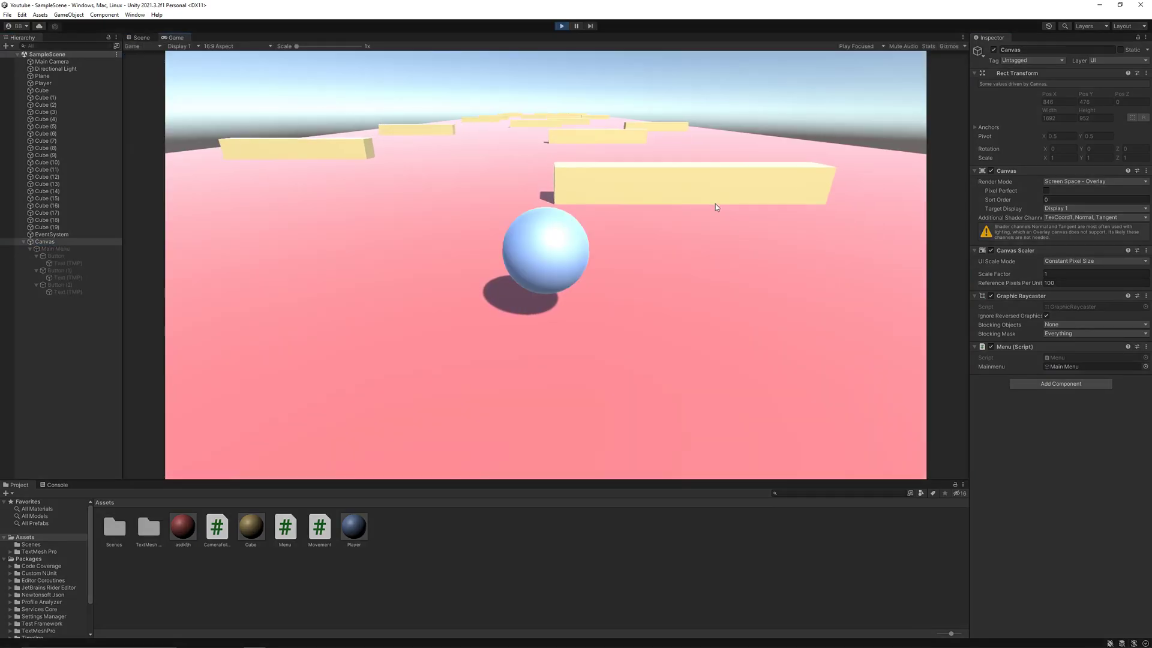
left_click(561, 25)
Step: In Visual Studio, add a public void quitbtn() method below startbtn that calls Application.Quit(); and save the script
key("alt+Tab")
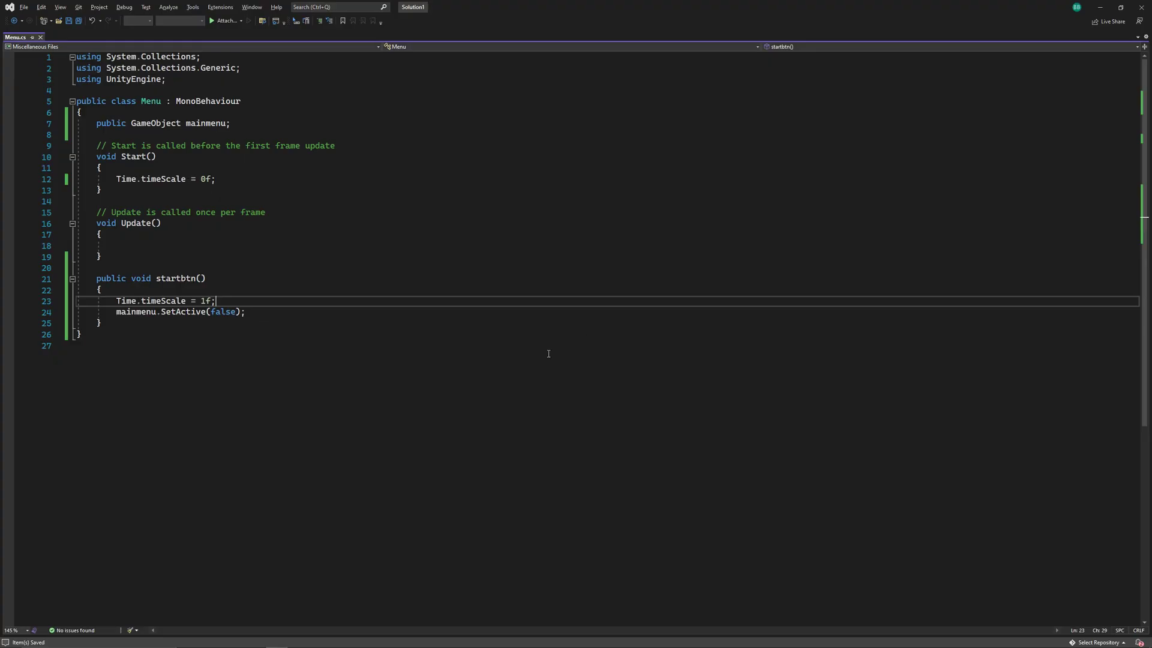
key("Return")
key("Return")
type("public void ")
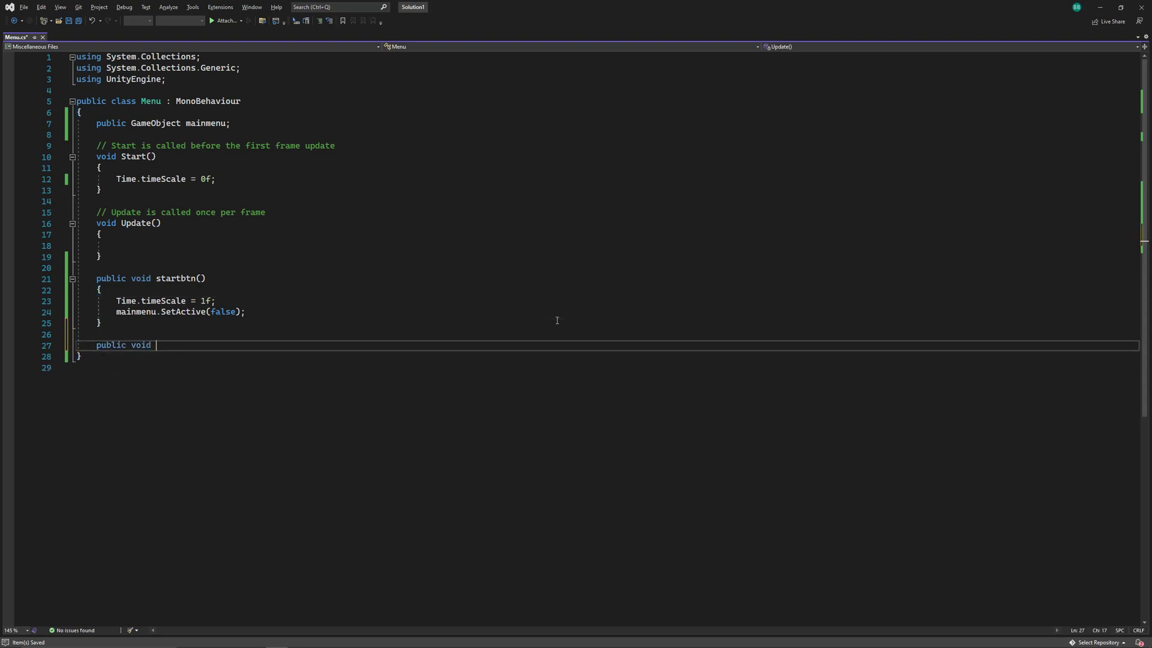
type("quitbtn()")
key("Return")
type("{")
key("Return")
type("Applicati")
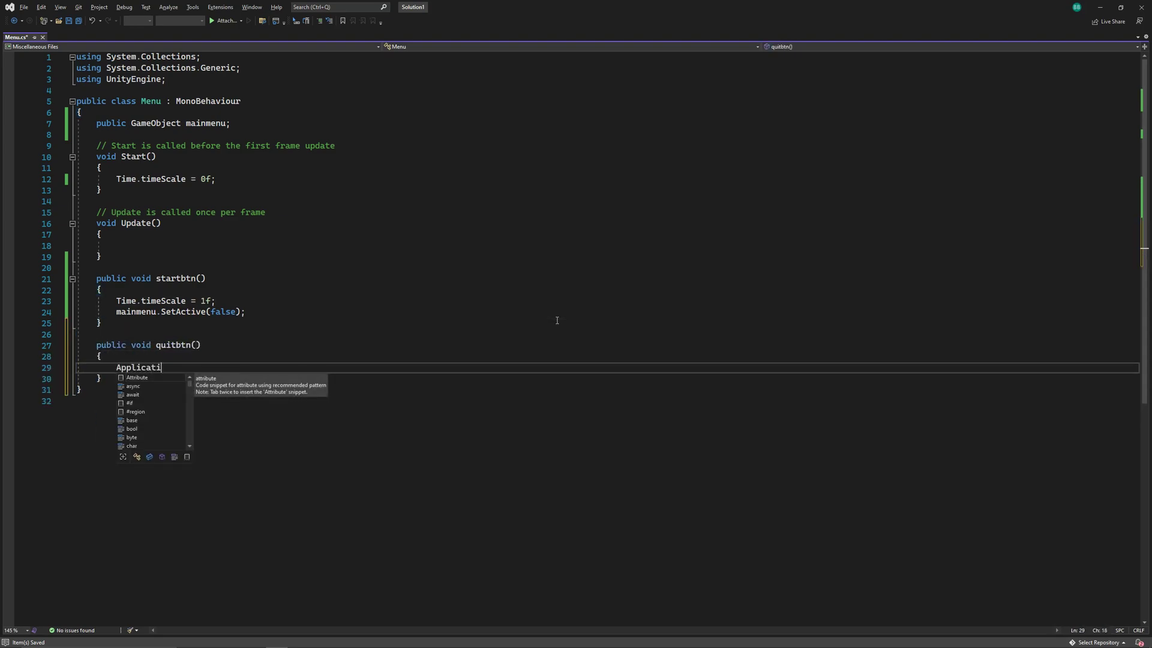
type("on.Quit();")
key("ctrl+s")
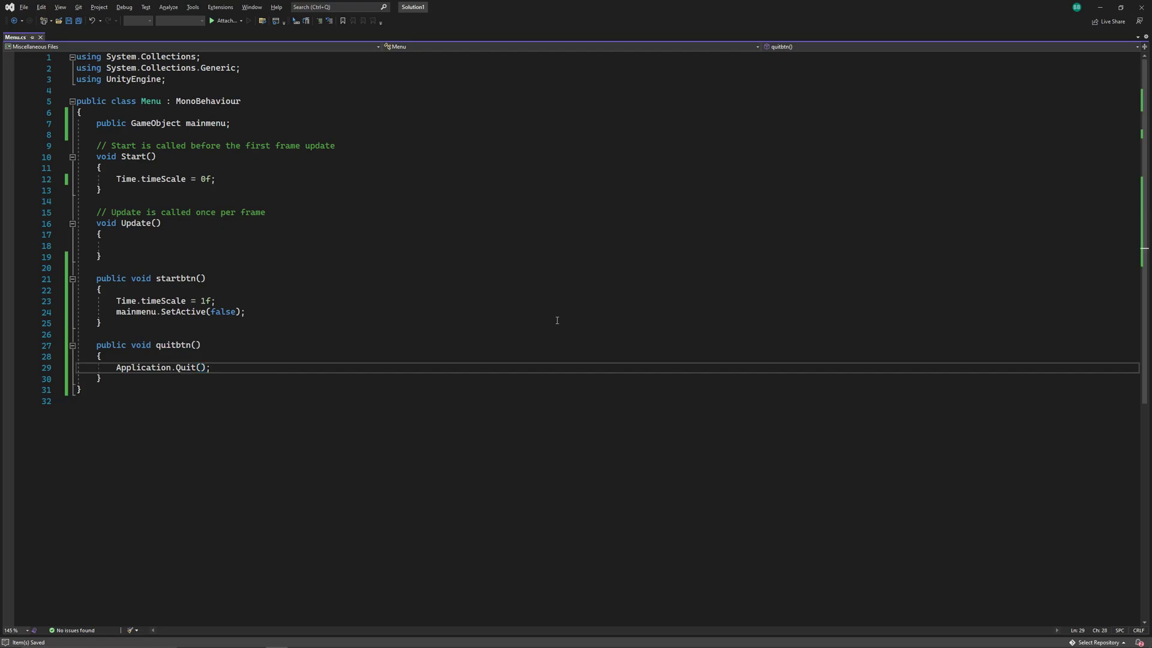
Step: Return to Unity, run the game to try the QUIT button, and stop it
key("alt+Tab")
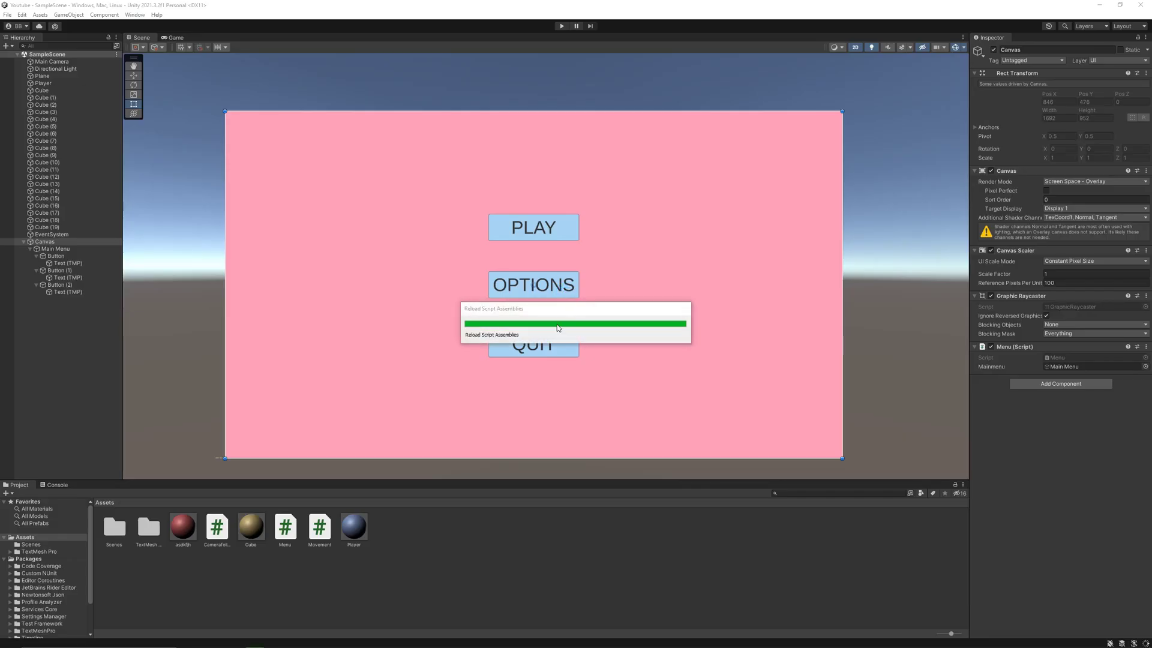
left_click(562, 26)
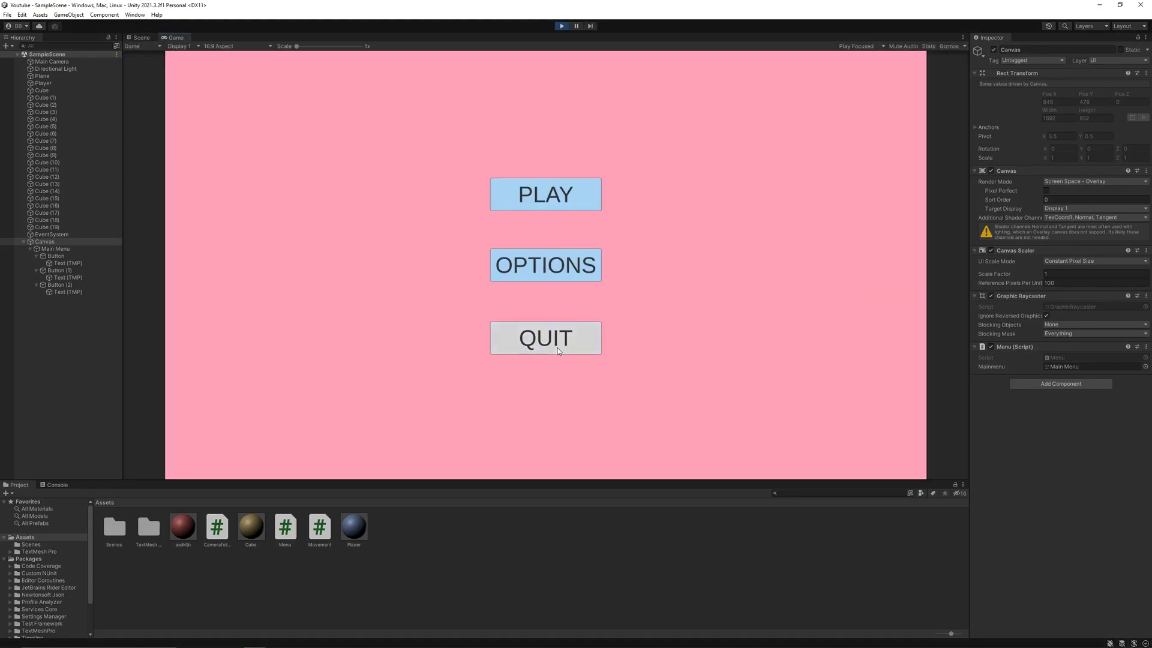
left_click(563, 25)
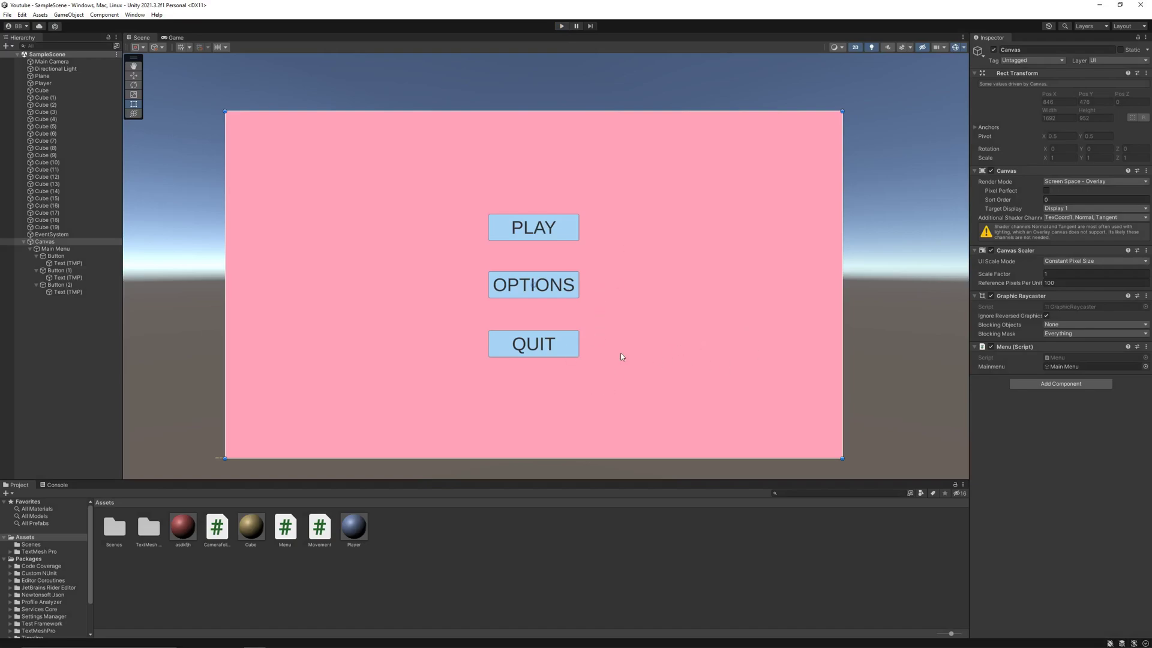
Step: Collapse the Main Menu object and add a UI Image as a child of the Canvas
left_click(551, 294)
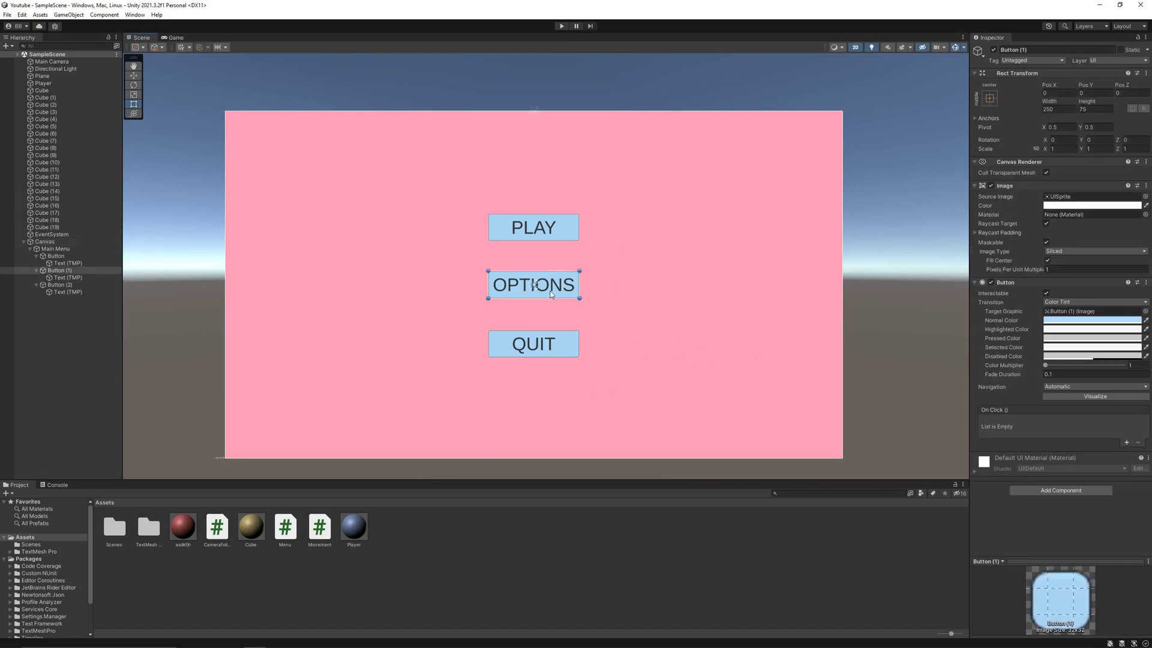
left_click(30, 248)
left_click(60, 243)
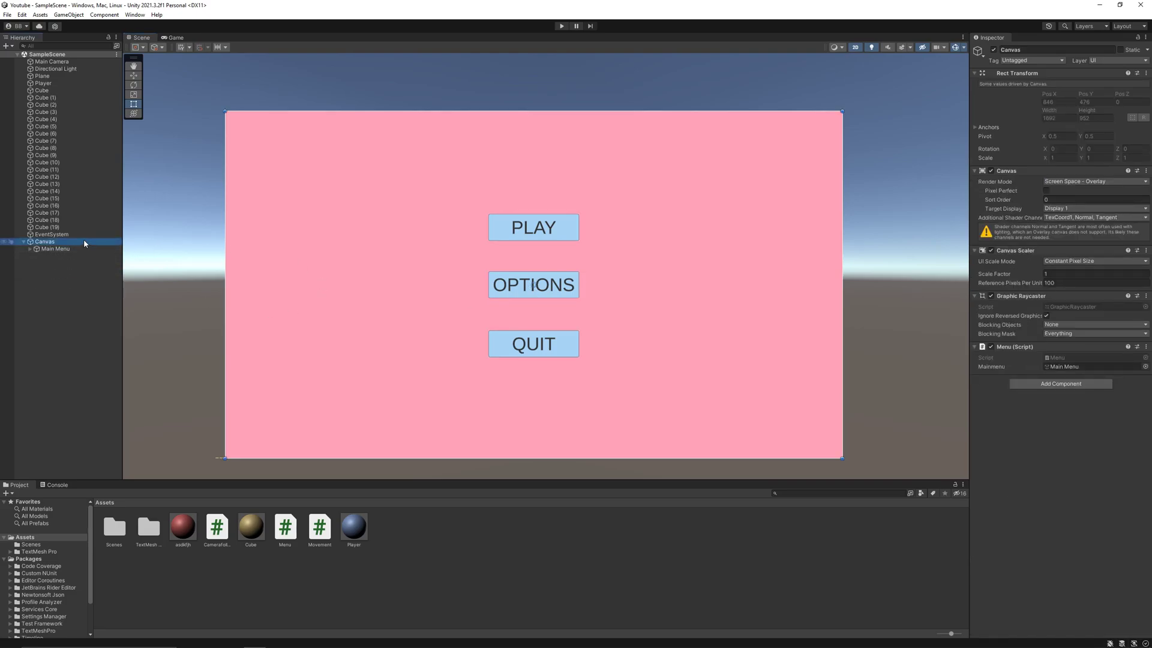
right_click(84, 240)
mouse_move(139, 418)
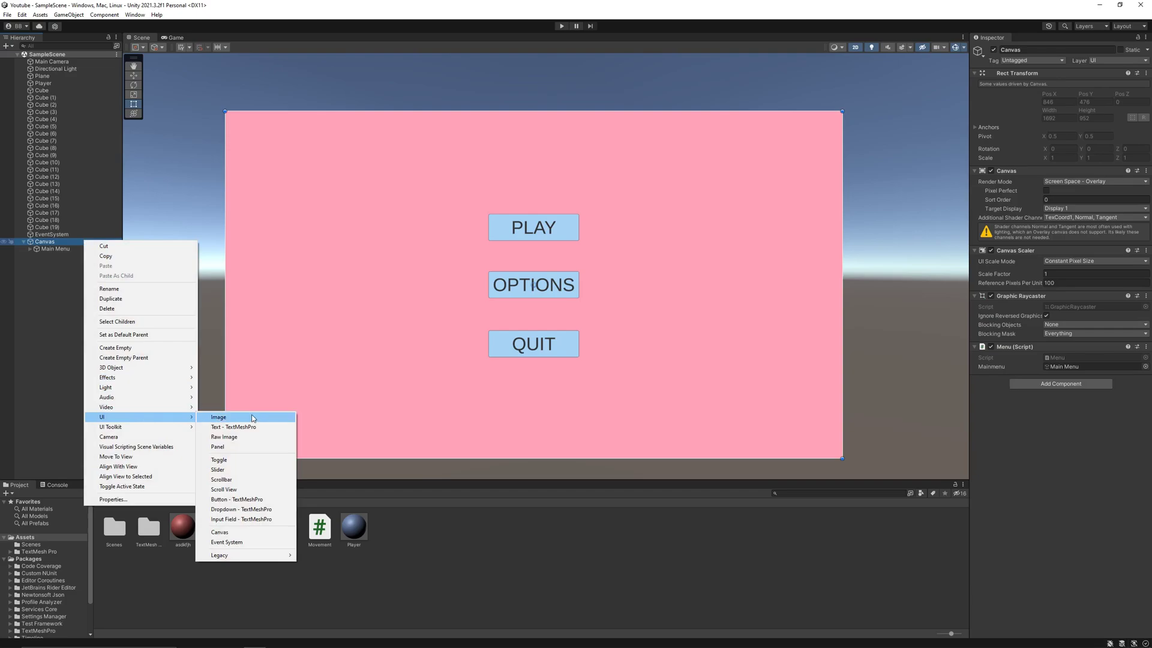
left_click(252, 418)
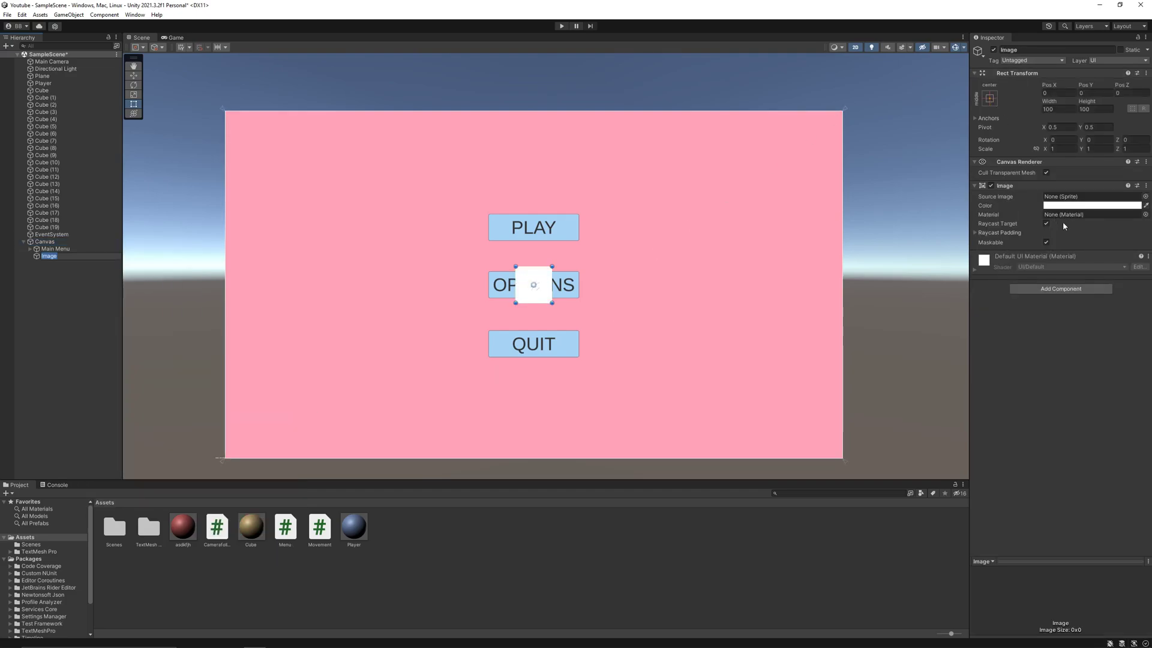
Step: Stretch the new image across the whole canvas in light blue and rename it Options Menu
left_click(994, 102)
left_click(997, 105)
left_click(992, 103)
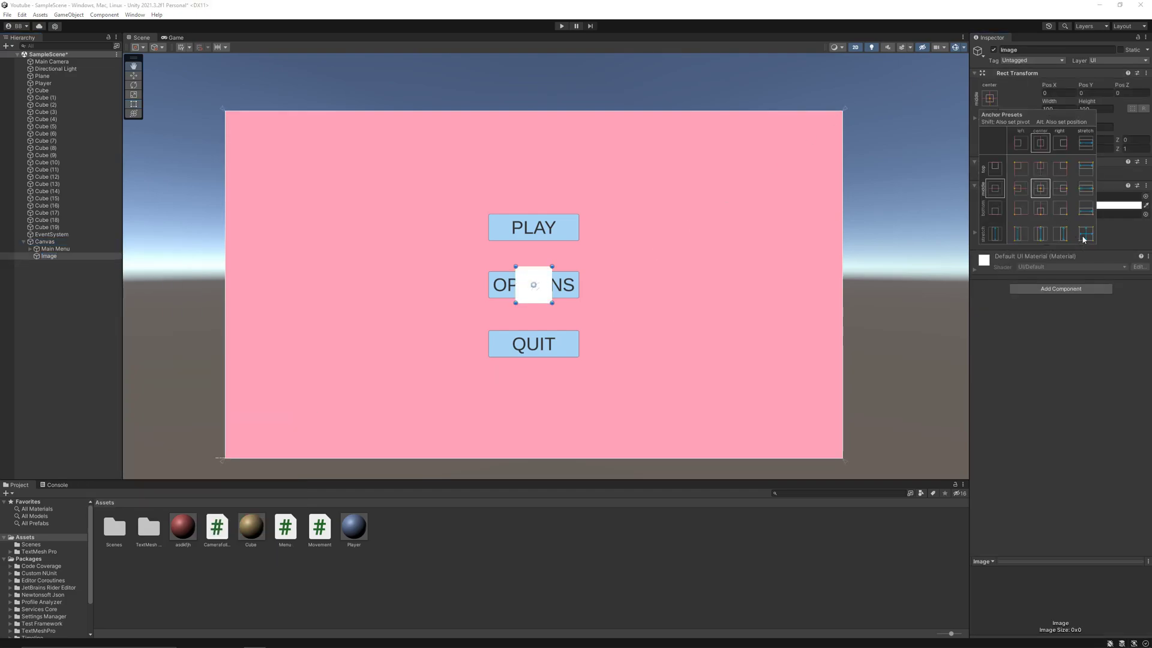
left_click(1084, 236, "alt")
left_click(1119, 206)
left_click(1119, 206)
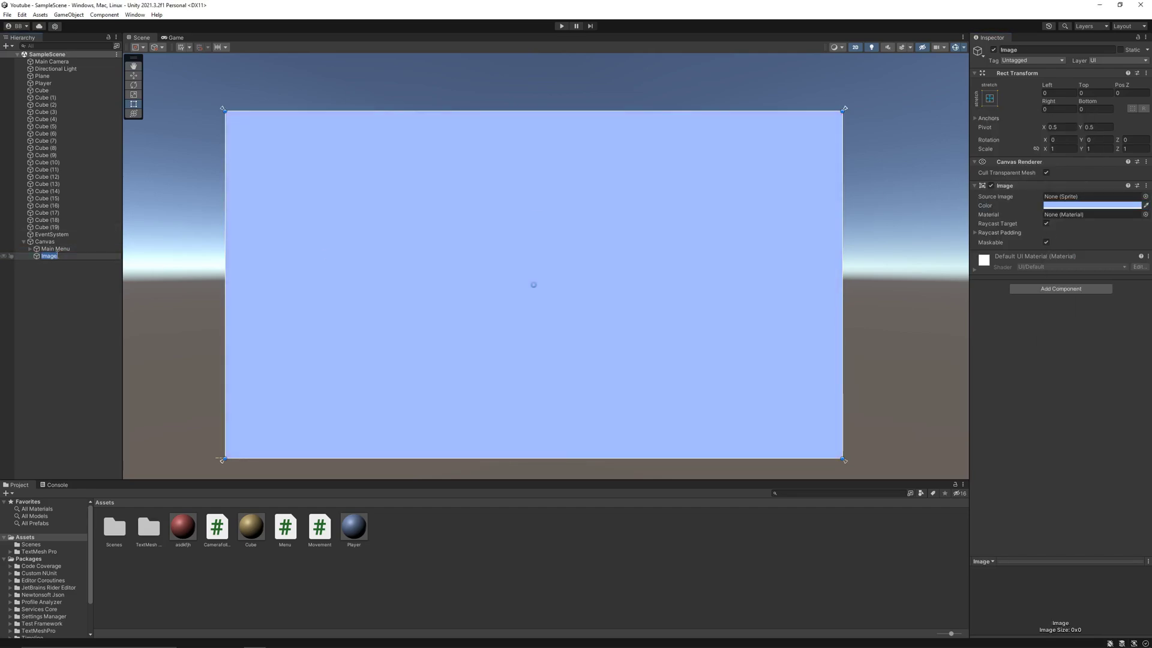
type("Options Menu")
key("Return")
Step: Add a TextMeshPro text under Options Menu and place it near the canvas's upper edge, anchored top-center
right_click(58, 256)
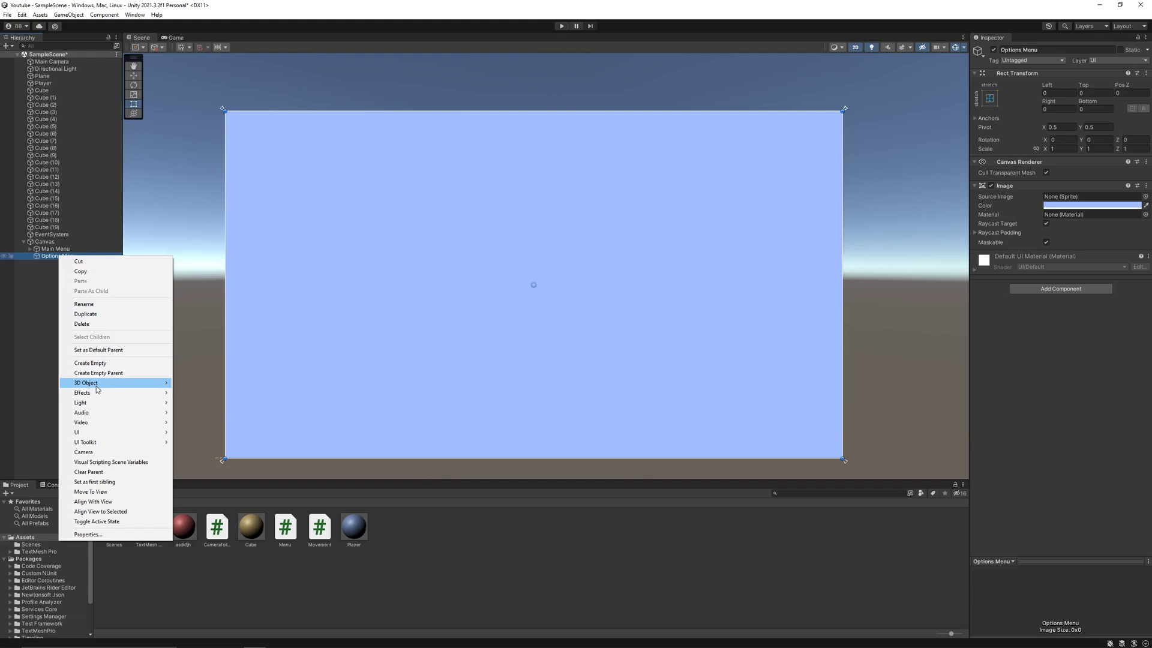
mouse_move(117, 432)
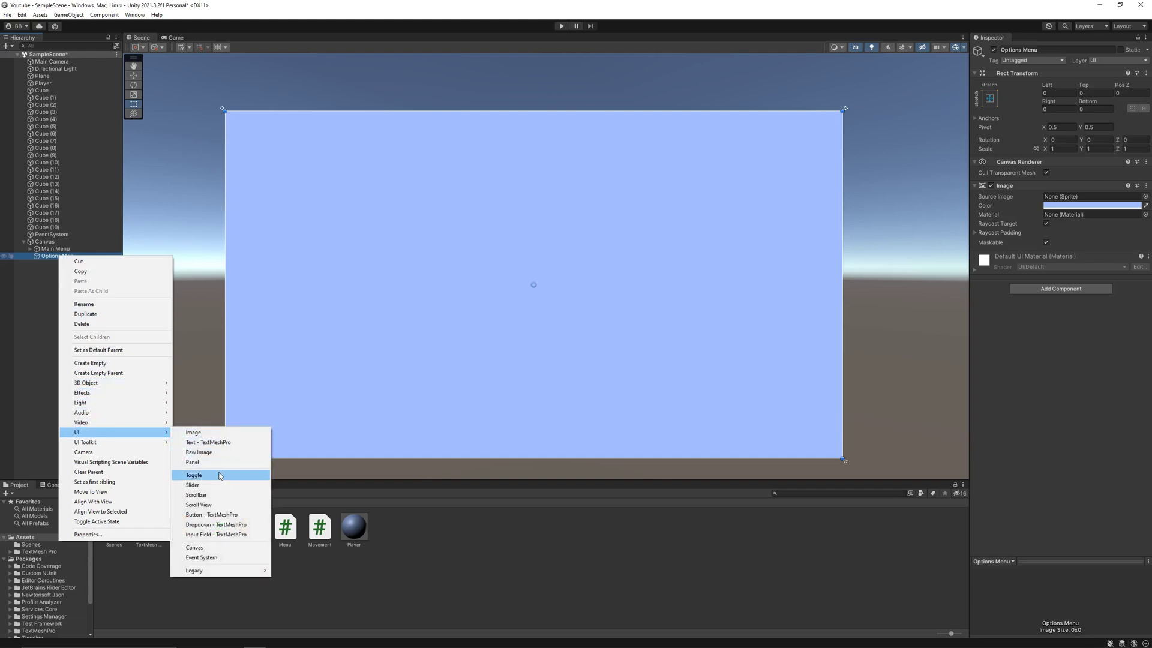
left_click(210, 442)
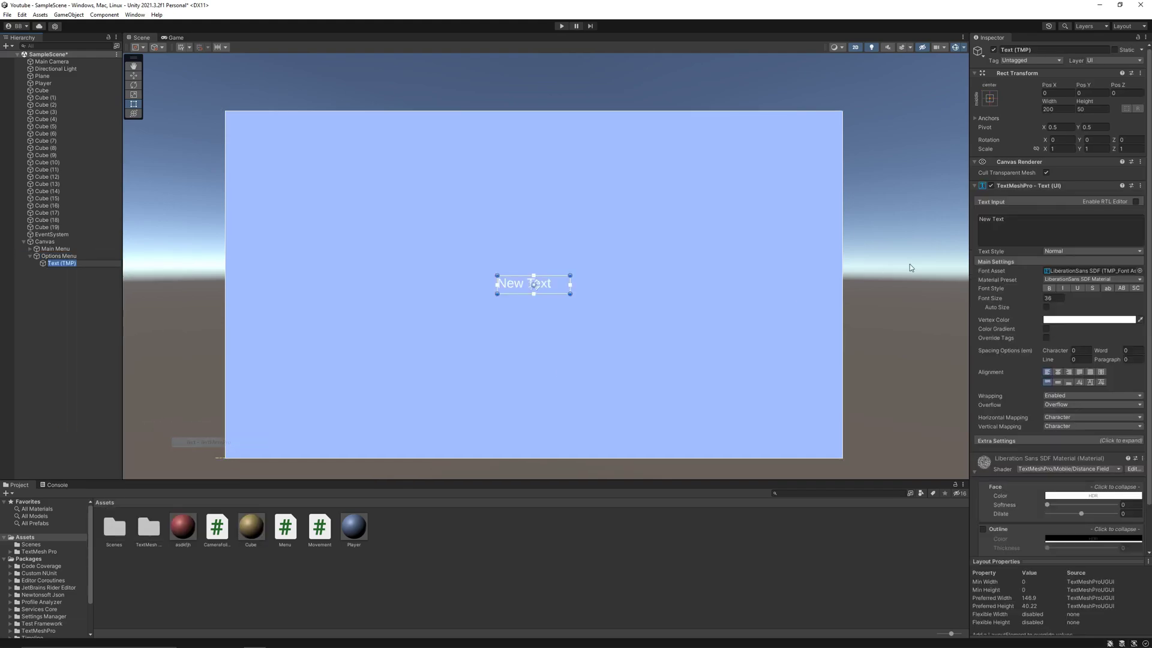
left_click_drag(534, 284, 554, 142)
left_click(990, 98)
Step: Set the heading text to OPTIONS with font size 55 and save the scene
left_click(1041, 226)
type("OPTIONS")
left_click(1052, 298)
type("55")
left_click(61, 263)
left_click(570, 142)
left_click(579, 89)
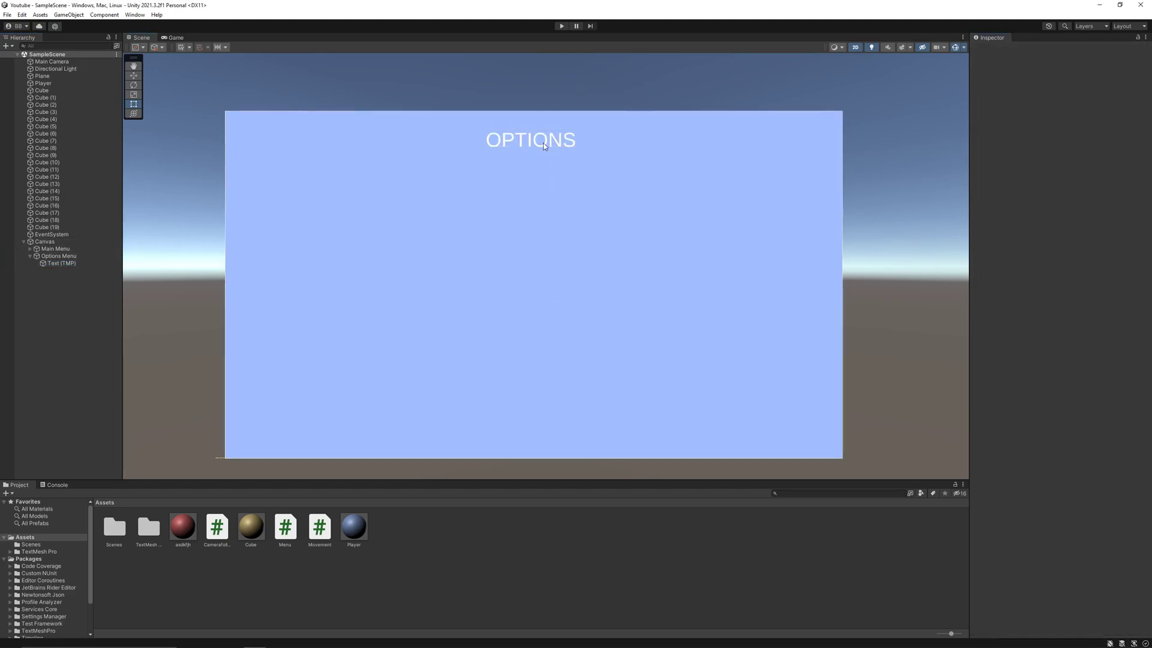
key("ctrl+s")
Step: Add a TextMeshPro button under Options Menu and set its width and height to 100
left_click(45, 242)
left_click(30, 256)
right_click(46, 258)
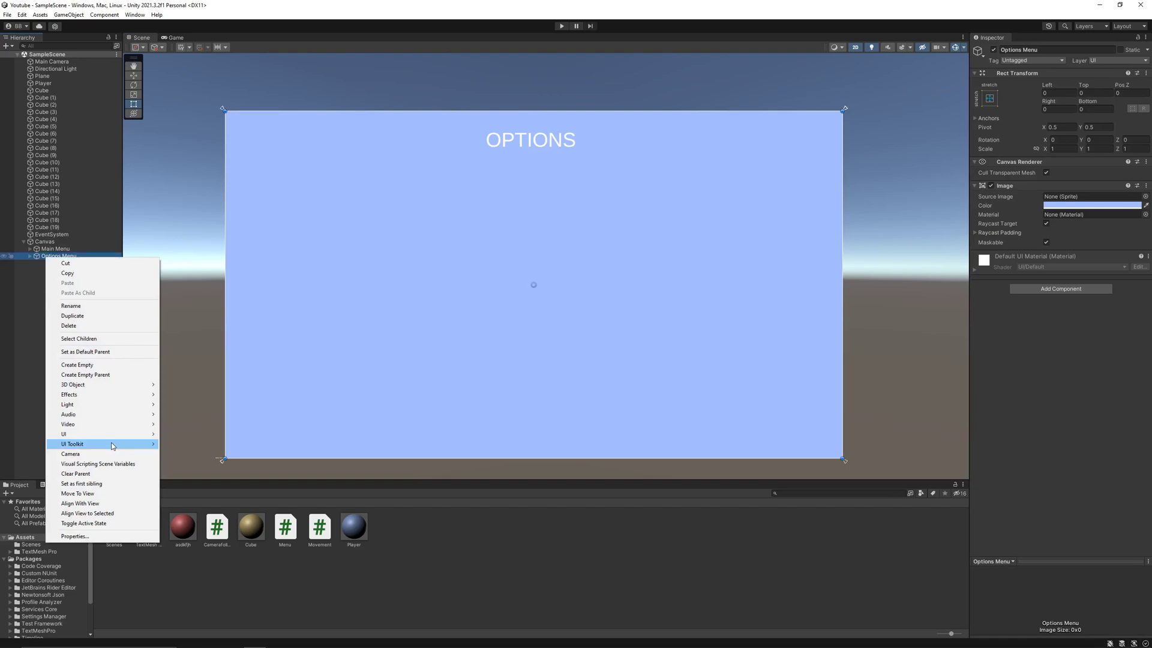
mouse_move(108, 434)
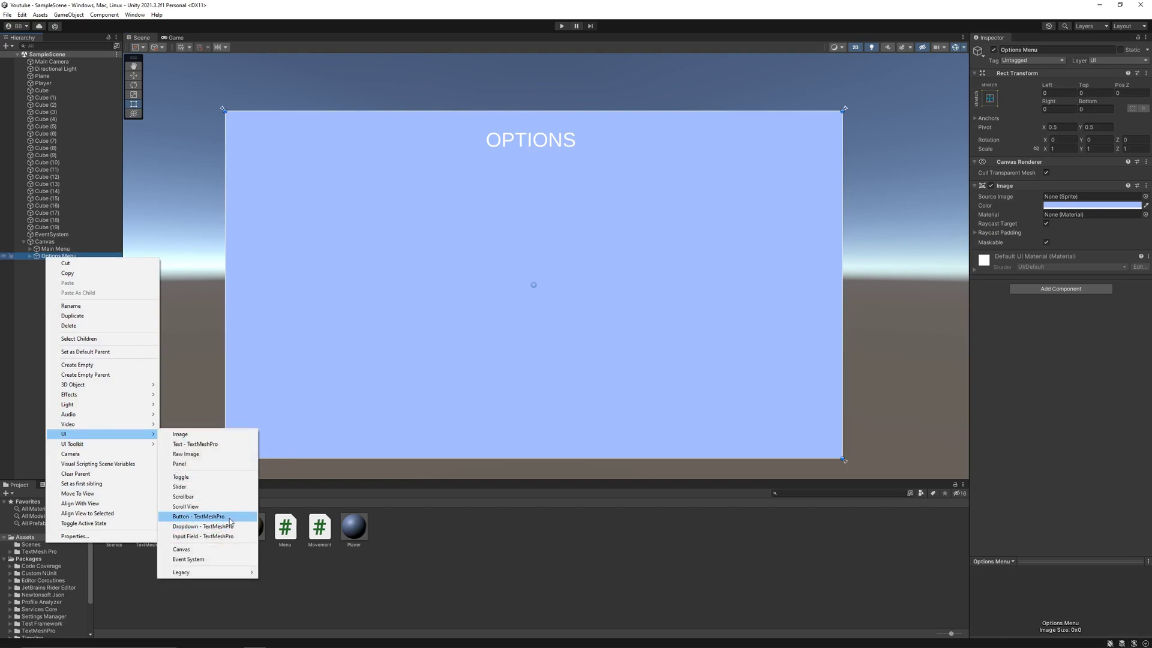
left_click(198, 516)
left_click(1058, 109)
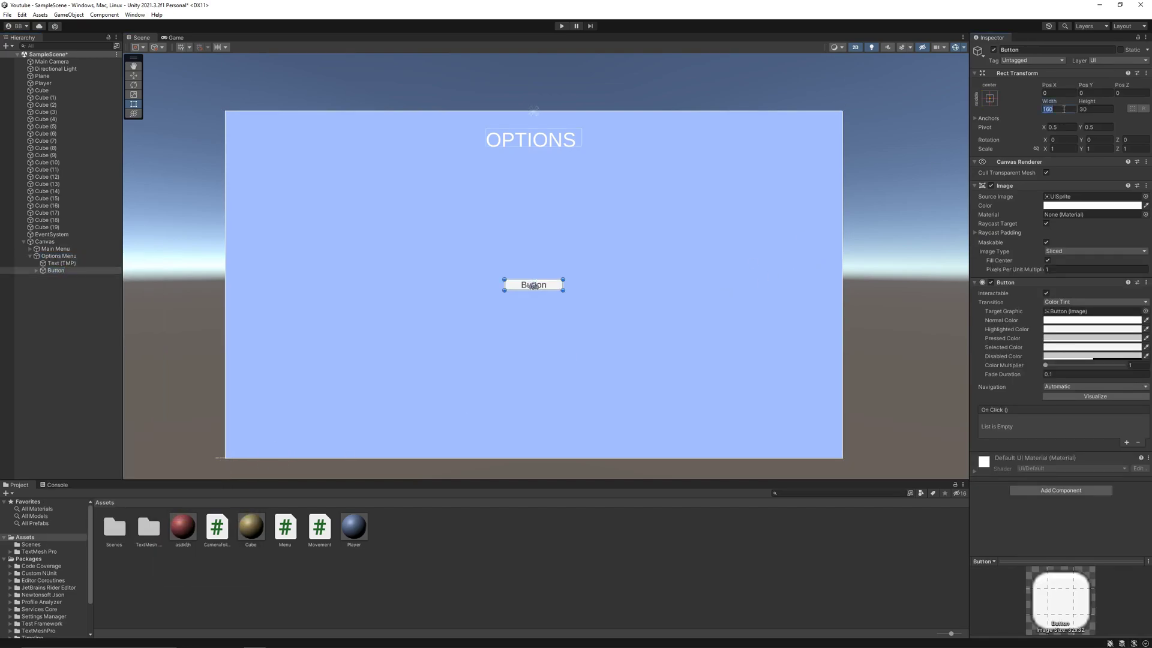
type("100")
left_click(1086, 109)
type("100")
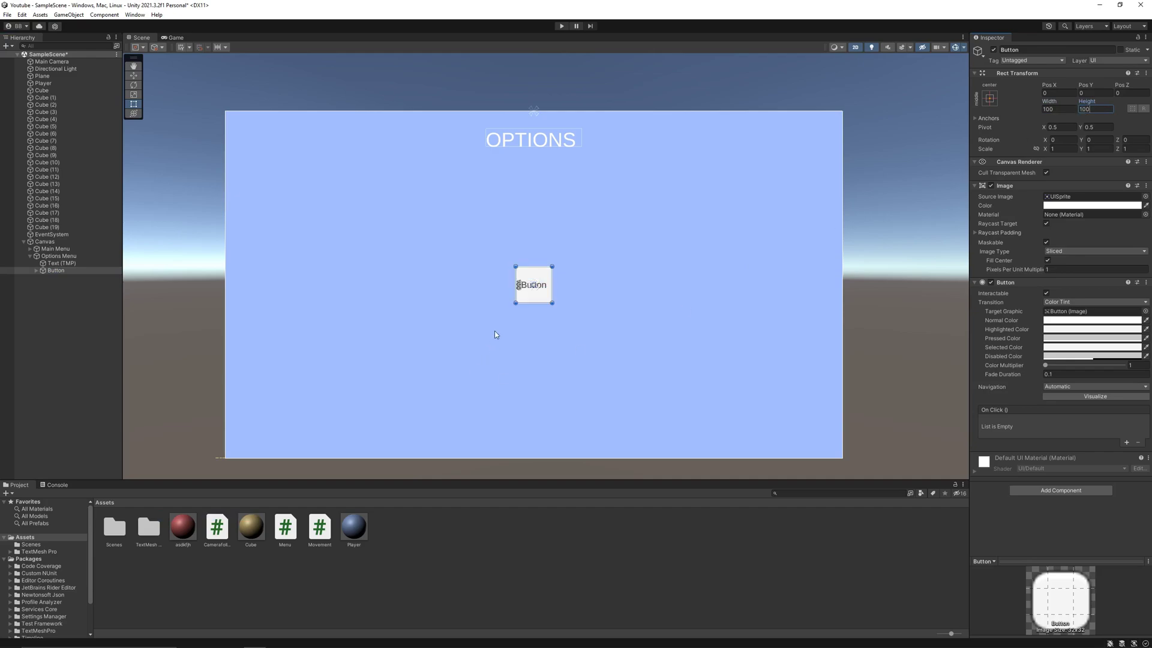
Step: Anchor the button to the top-left and move it to the canvas's upper-left corner, at about X 122, Y -107
left_click(989, 99)
left_click(1021, 171)
left_click_drag(532, 295, 268, 160)
Step: Clear the label text of the new button in the Options Menu
left_click(36, 271)
left_click(67, 278)
left_click(1041, 231)
key("BackSpace")
Step: Give the button the DropdownArrow sprite as source image and set its Z rotation to -90
left_click(50, 270)
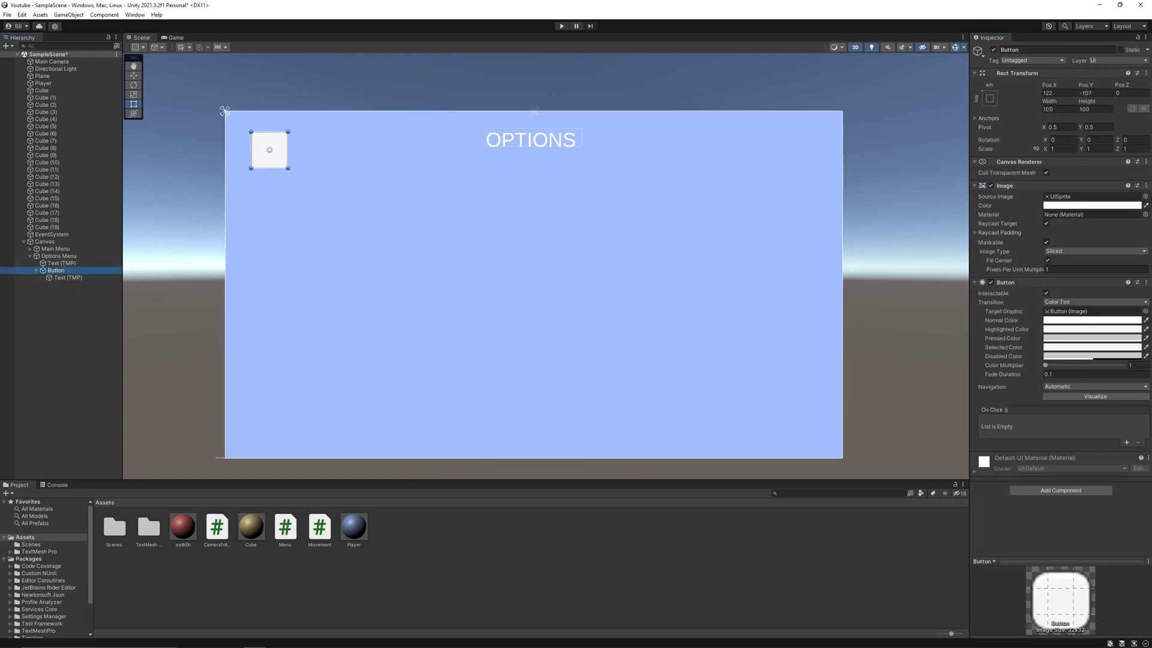
left_click(1145, 197)
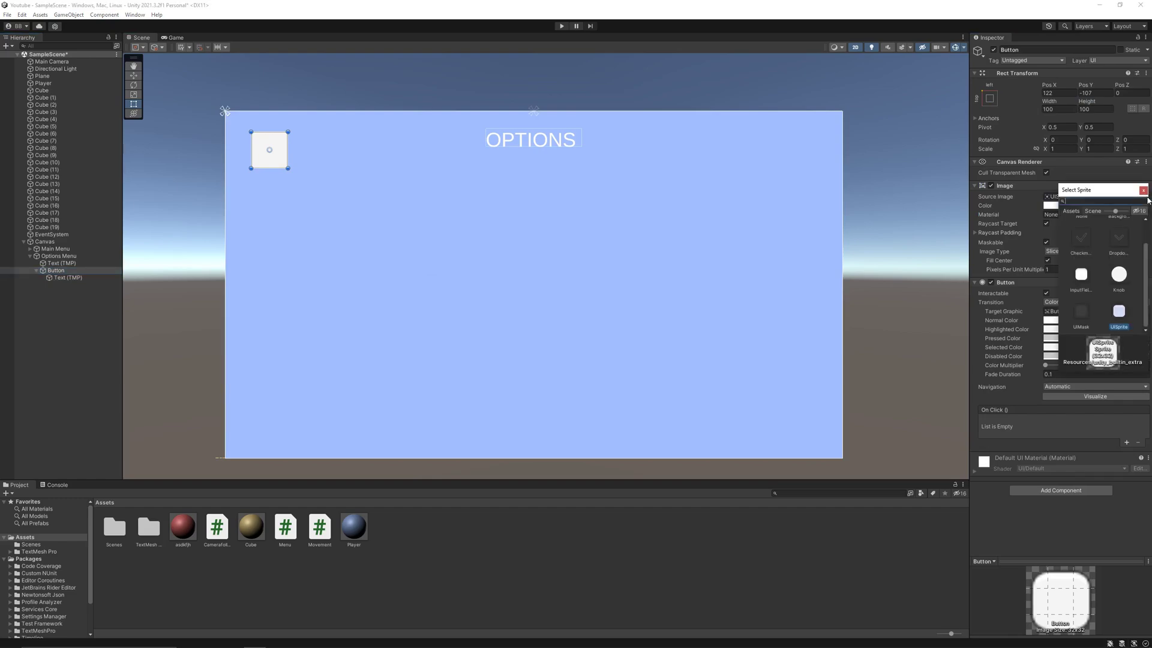
left_click(1119, 243)
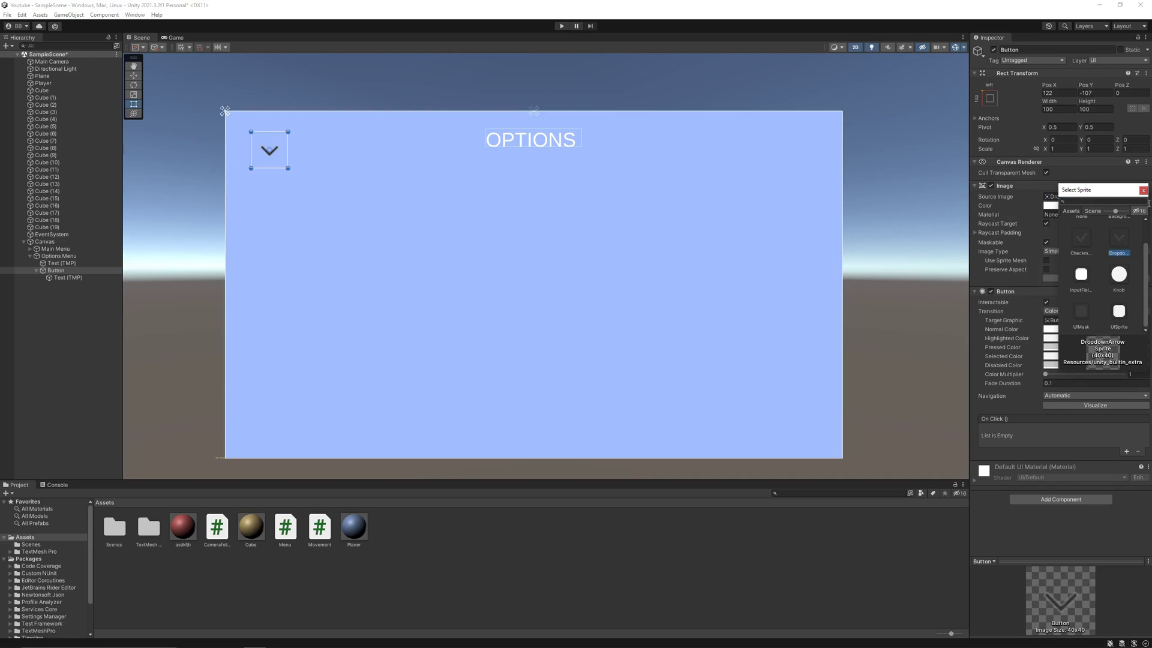
left_click(1144, 190)
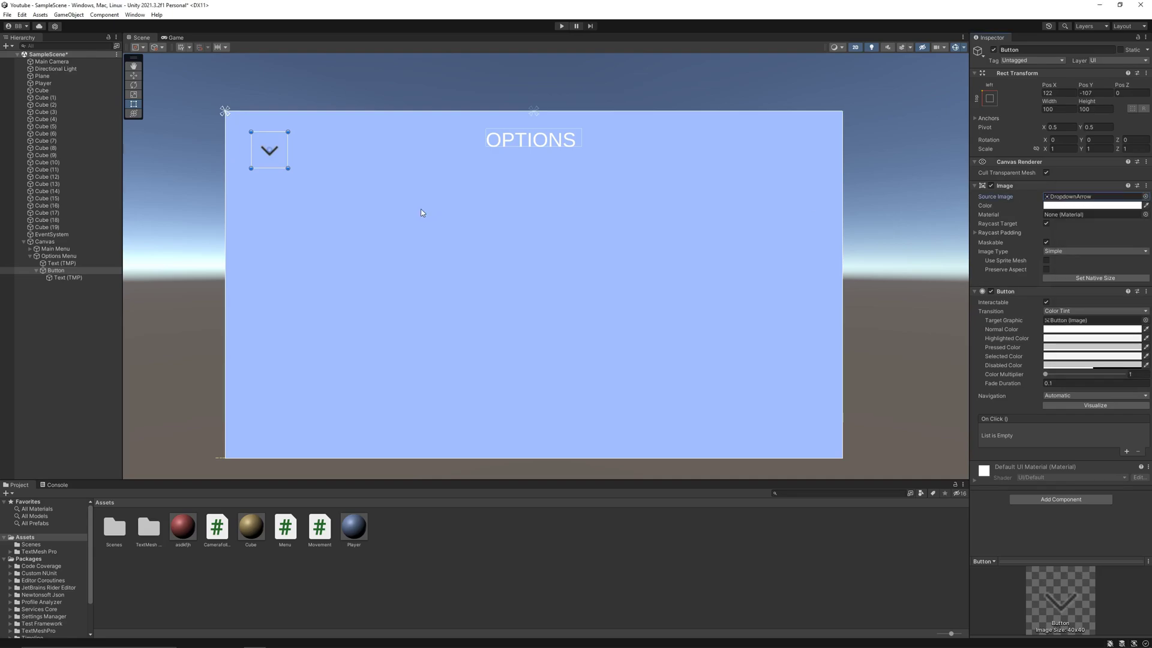
left_click(1134, 138)
type("-90")
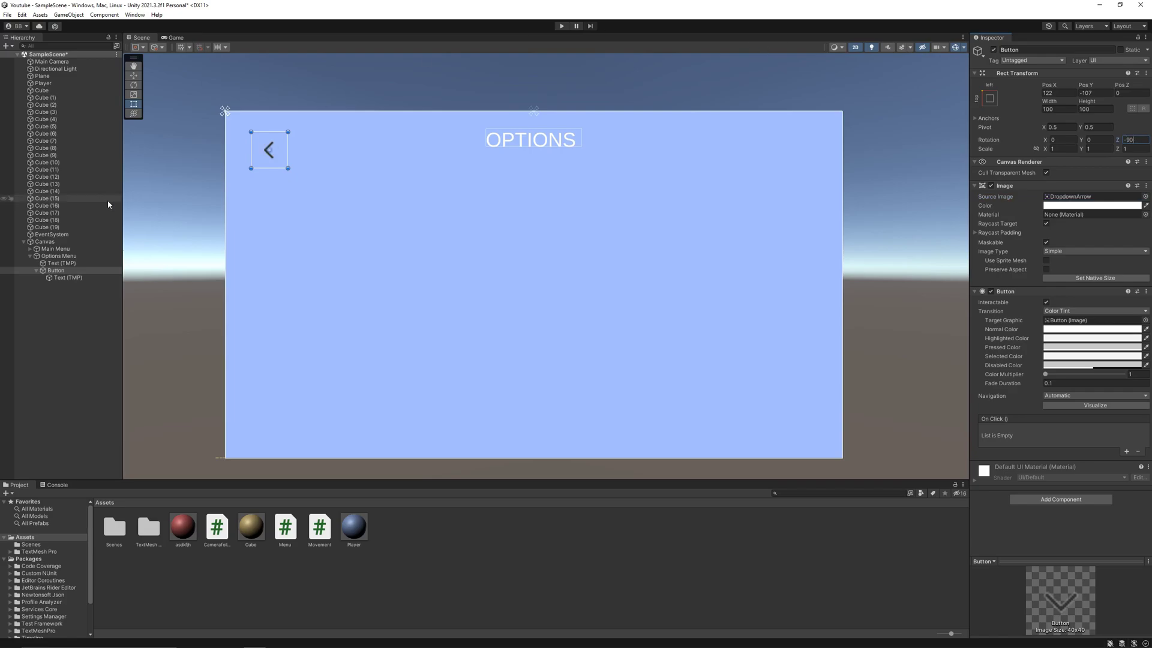
Step: In Visual Studio, declare public GameObject Optionsmenu below the mainmenu field in the Menu script and save
key("alt+Tab")
left_click(270, 125)
key("ctrl+d")
left_click(226, 136)
key("ctrl+BackSpace")
type("Optionsmenu;")
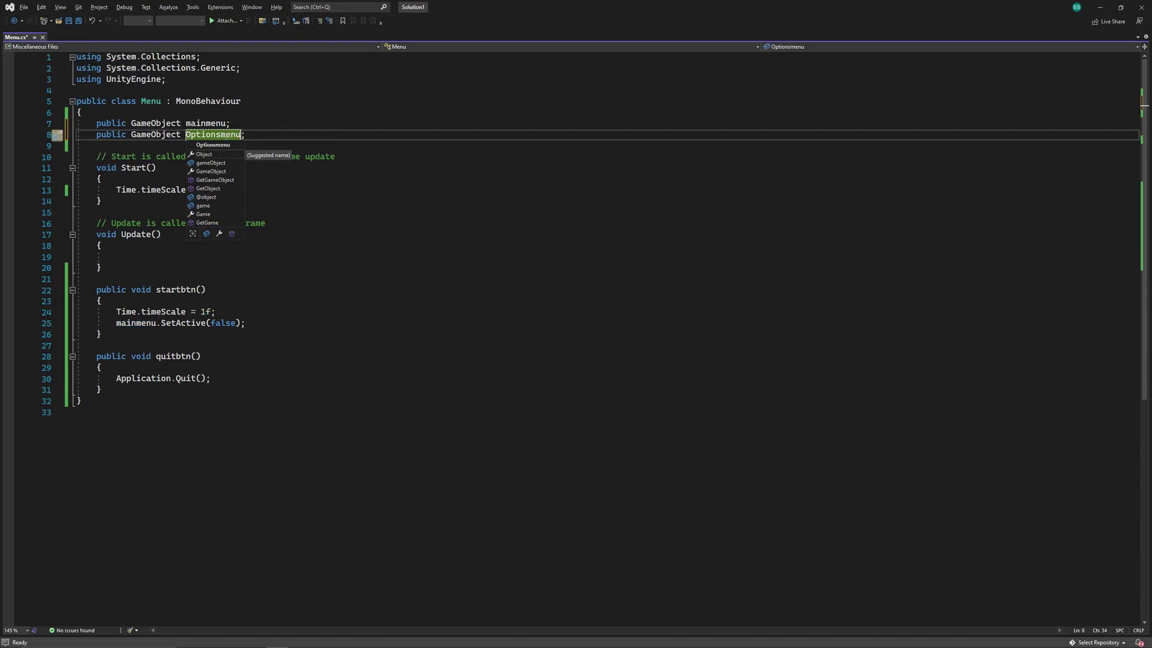
key("ctrl+s")
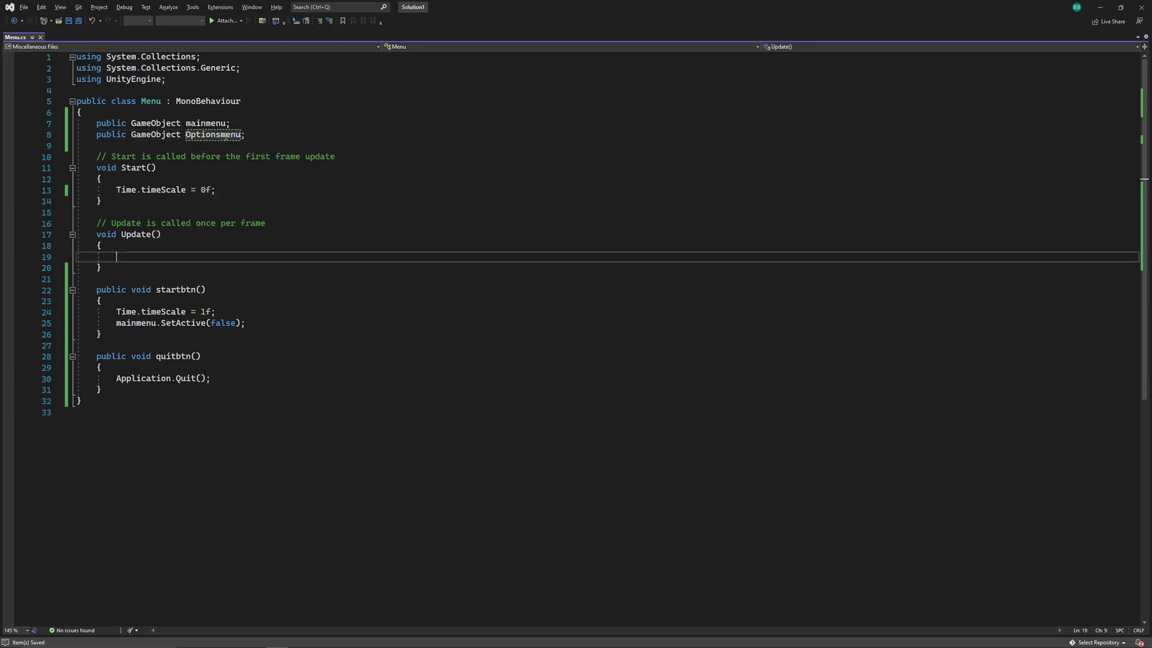
Step: Add an empty public void backbtn() method below quitbtn
key("Down")
key("Down")
key("Down")
key("Down")
key("Down")
key("Down")
key("Down")
key("Down")
key("Down")
key("Down")
key("Down")
key("Down")
key("Down")
key("Down")
key("Down")
key("Down")
key("Down")
key("Down")
key("Down")
key("Down")
key("End")
key("Return")
key("Return")
type("public void ")
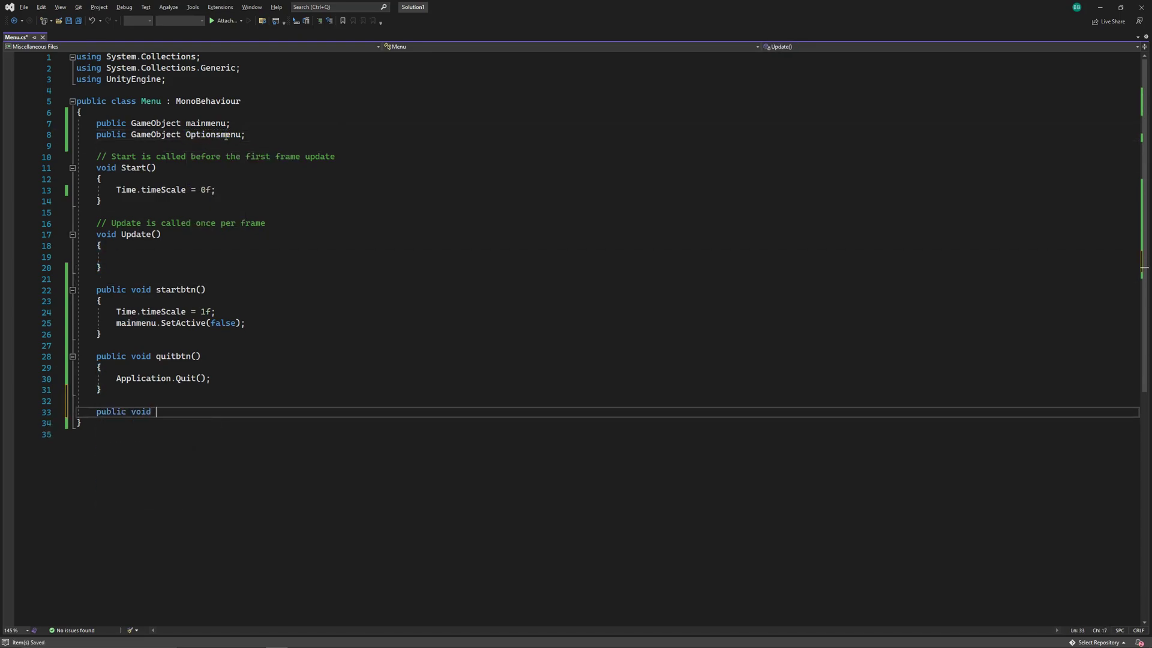
type("backbtn()")
key("Return")
type("{")
key("Return")
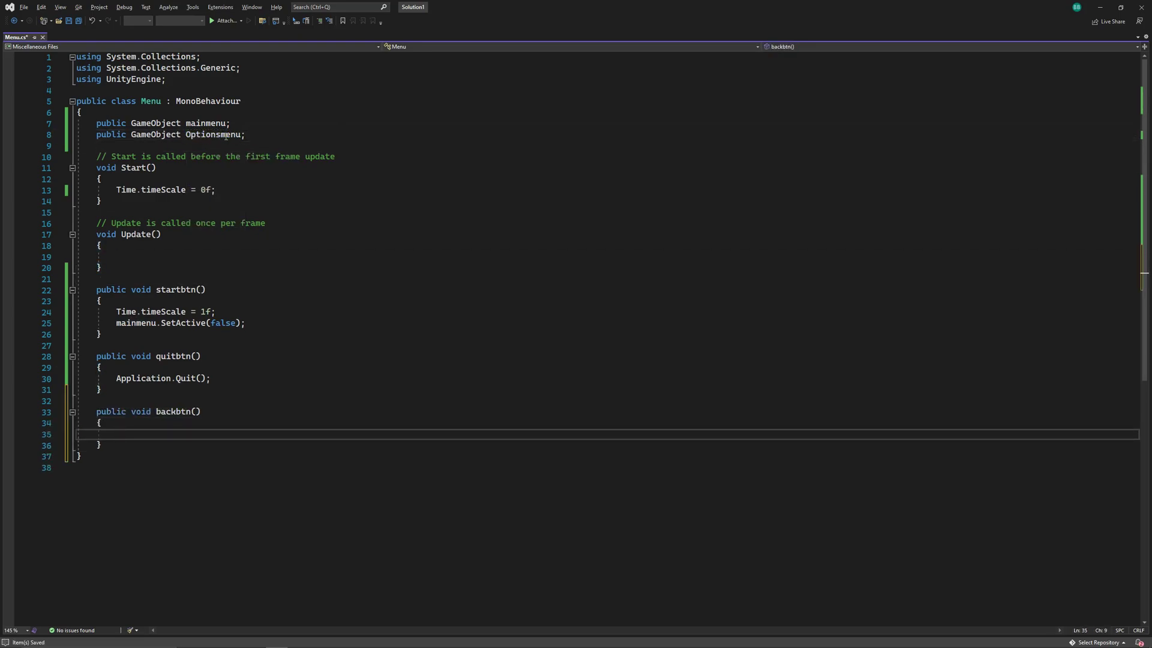
type("mainmenu")
key("Tab")
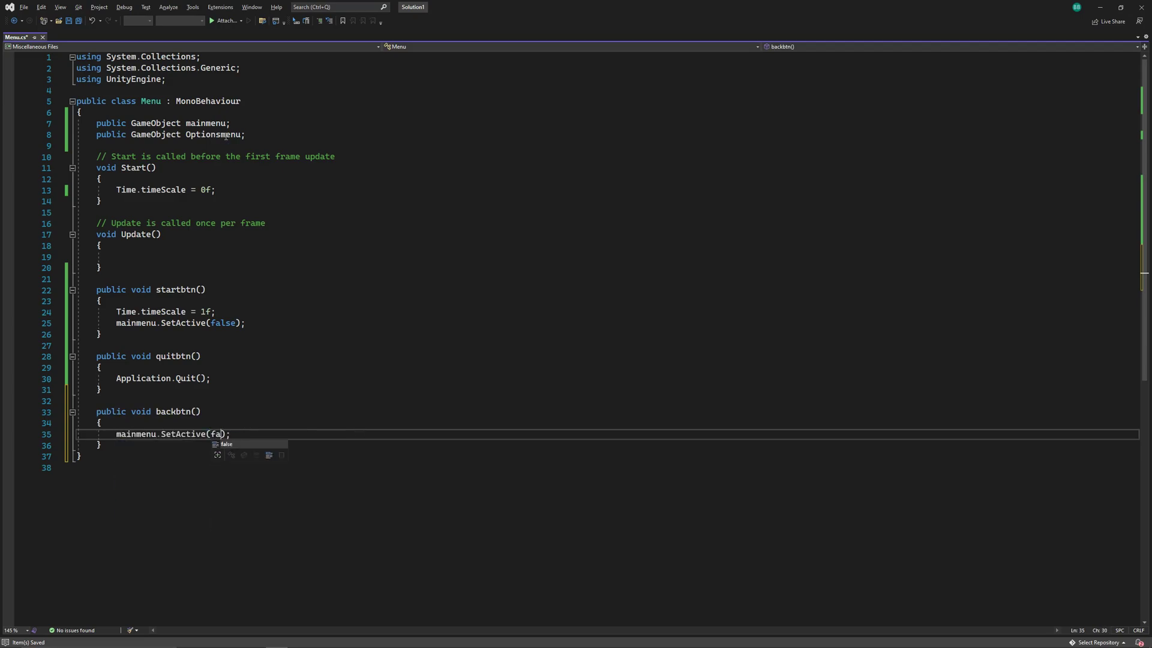
key("Return")
type("opto")
key("Tab")
key("ctrl+z")
key("ctrl+z")
key("ctrl+z")
key("ctrl+z")
key("ctrl+z")
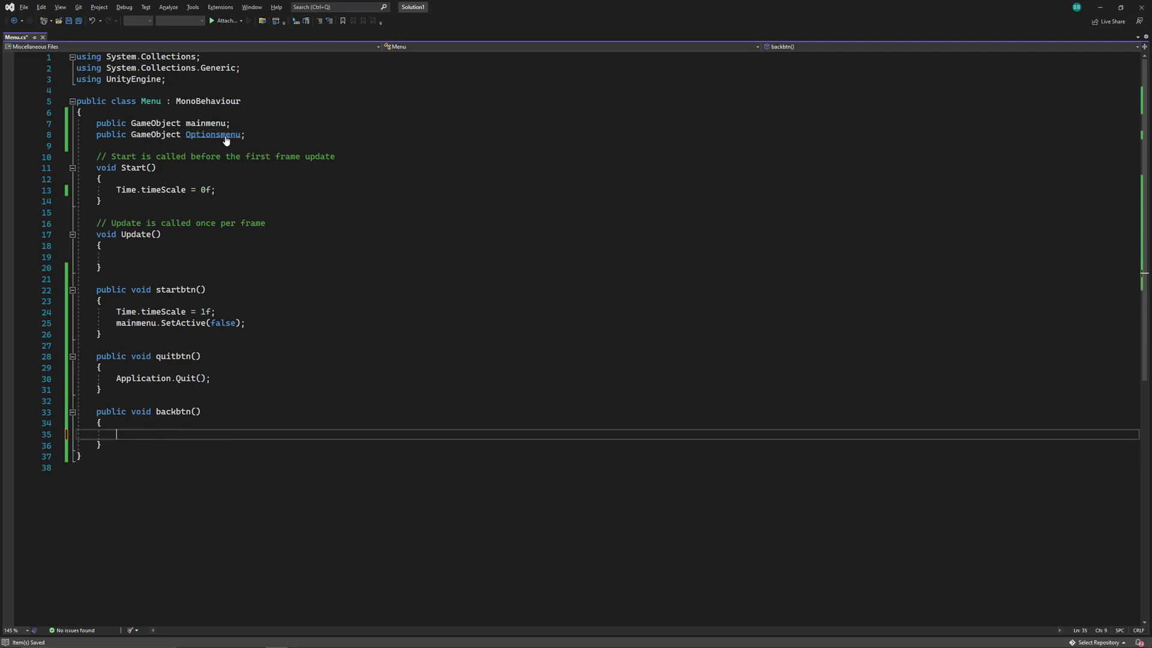
Step: In backbtn, call Optionsmenu.SetActive(false); and mainmenu.SetActive(true); and save the script
key("Up")
key("Down")
type("Optionsmenu.SetAct")
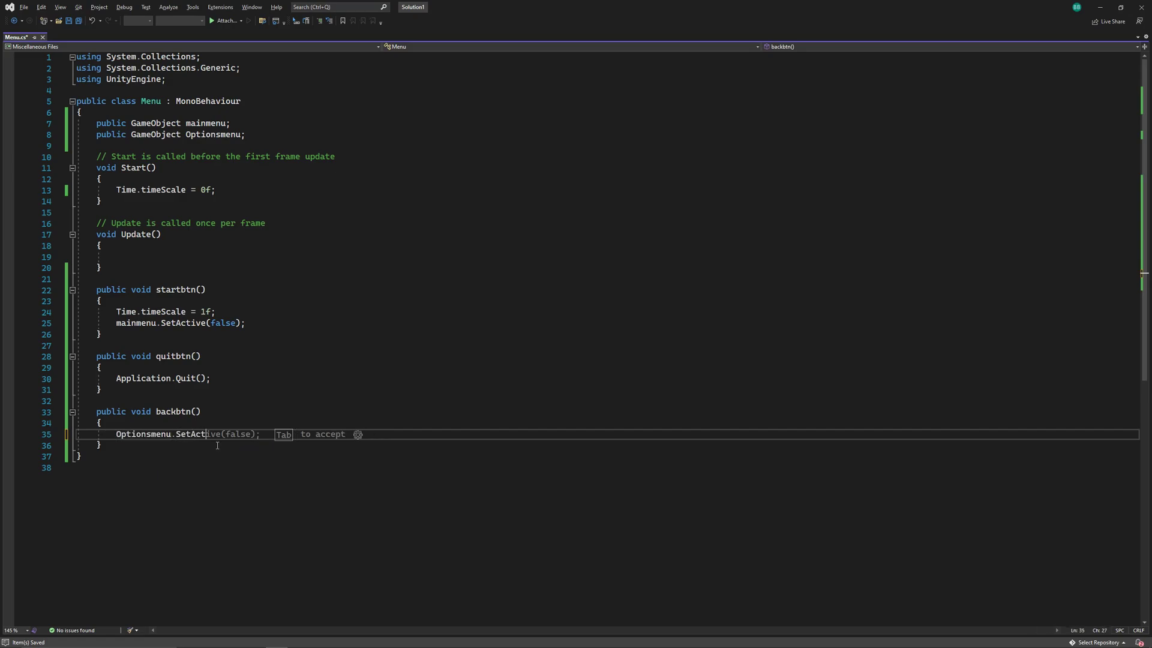
key("Tab")
key("Return")
type("m")
key("Tab")
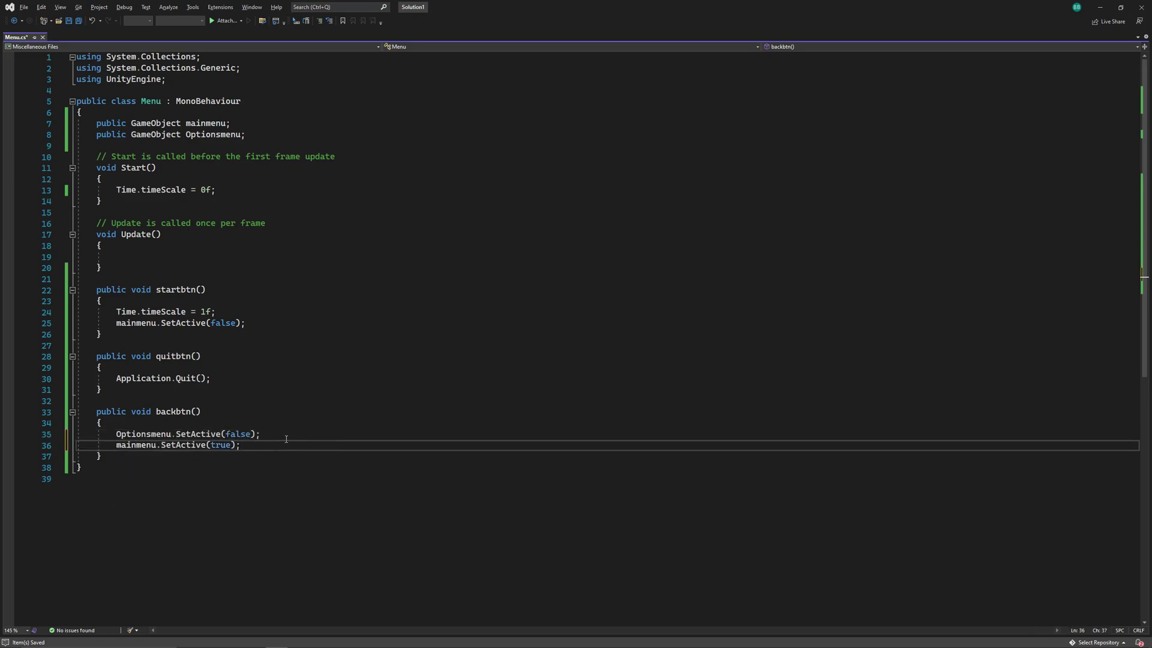
key("ctrl+s")
Step: Insert an empty public void optionsbtn() method between quitbtn and backbtn
left_click(272, 401)
key("Return")
key("Return")
key("Up")
type("pub")
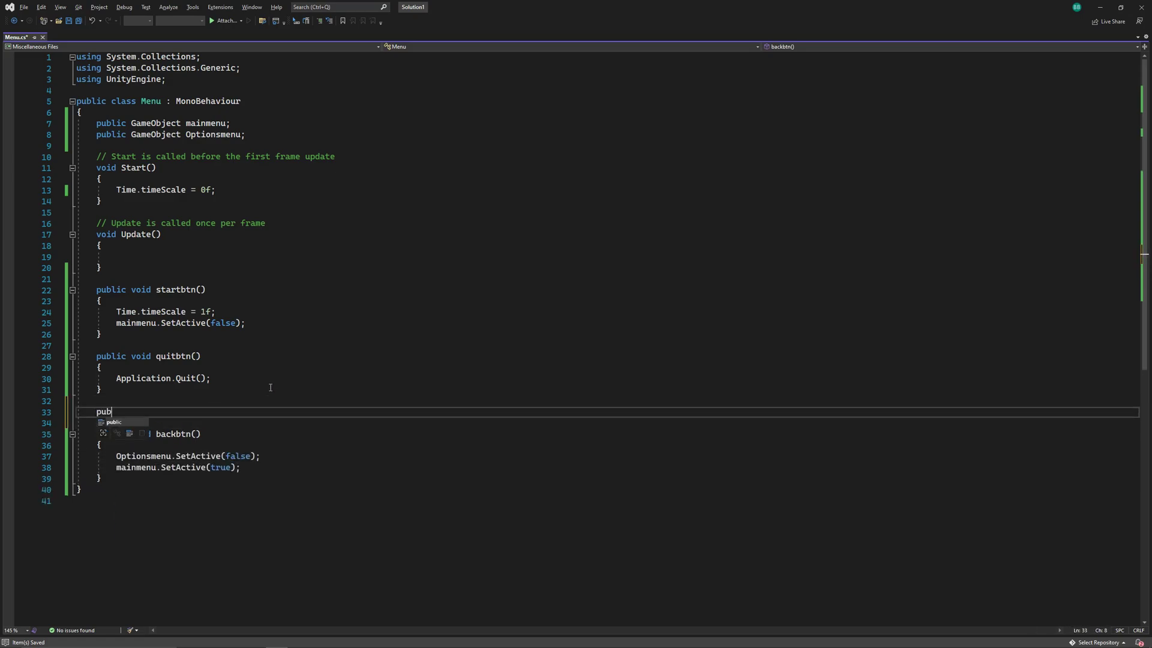
type("lic void optionsbtn()")
key("Return")
type("{")
key("Return")
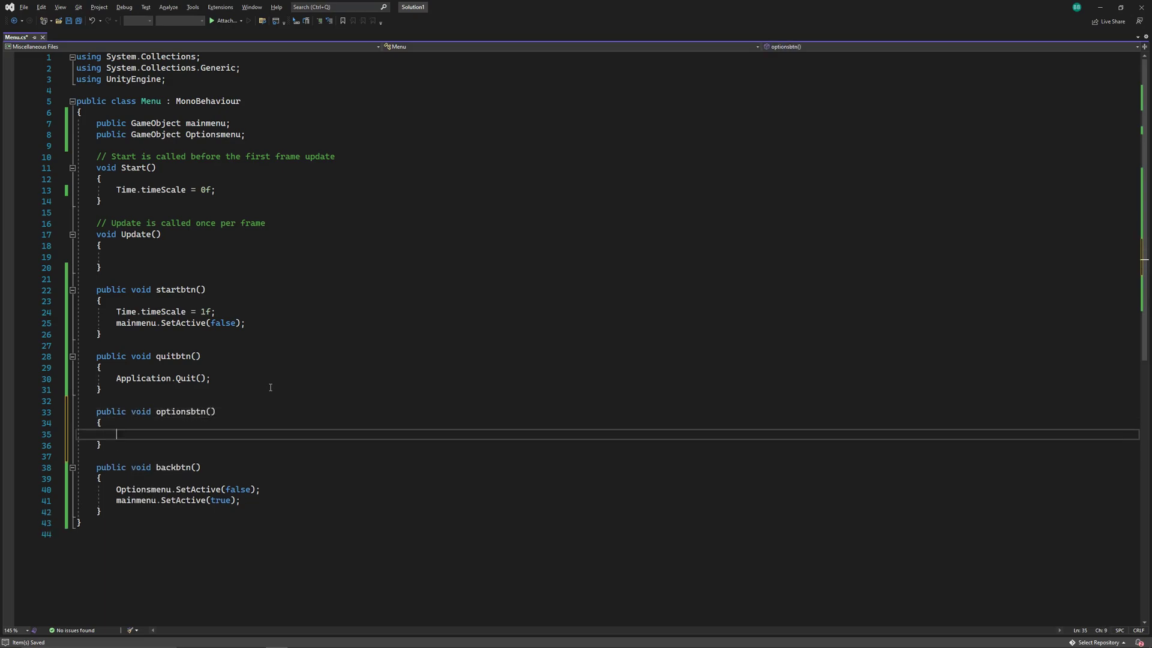
Step: In optionsbtn, call Optionsmenu.SetActive(true); and mainmenu.SetActive(false);
type("Optionsmenu")
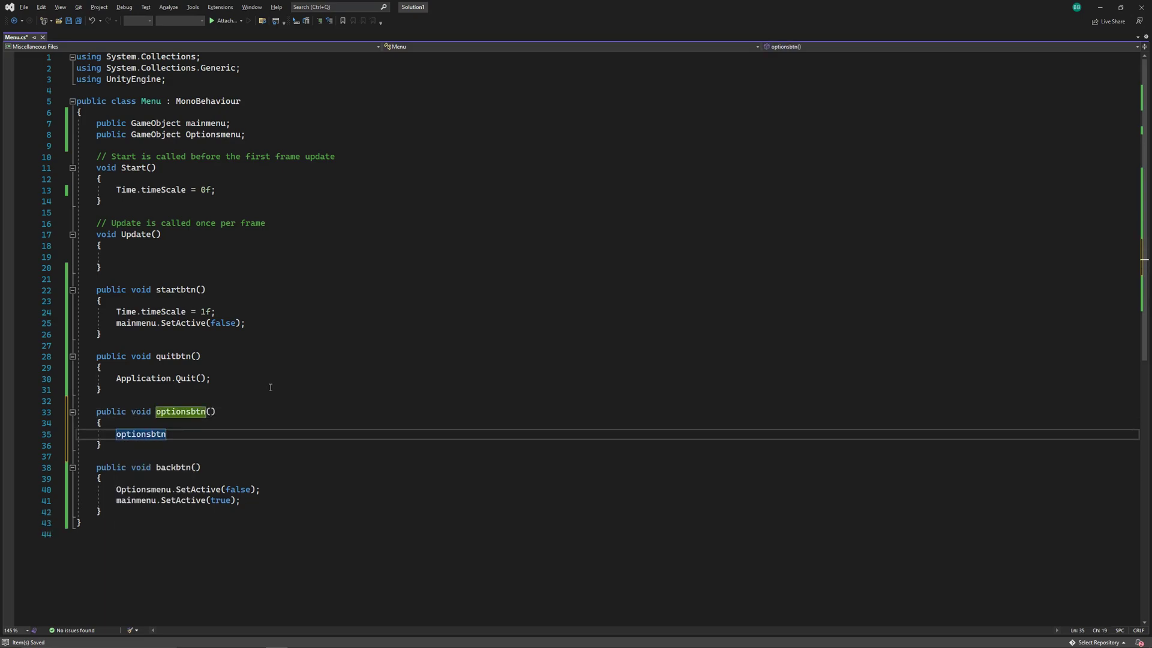
key("Tab")
key("Return")
type("mai")
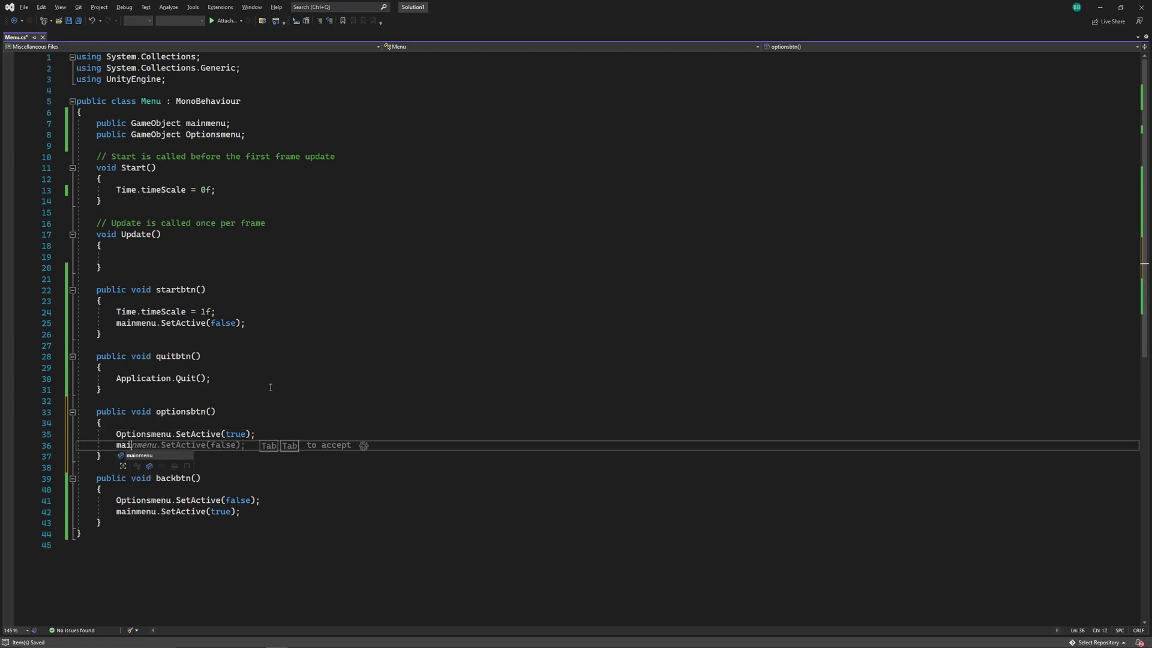
key("Tab")
Step: Return to Unity and add an On Click event to the back arrow button that calls Menu.backbtn on the Canvas
key("alt+Tab")
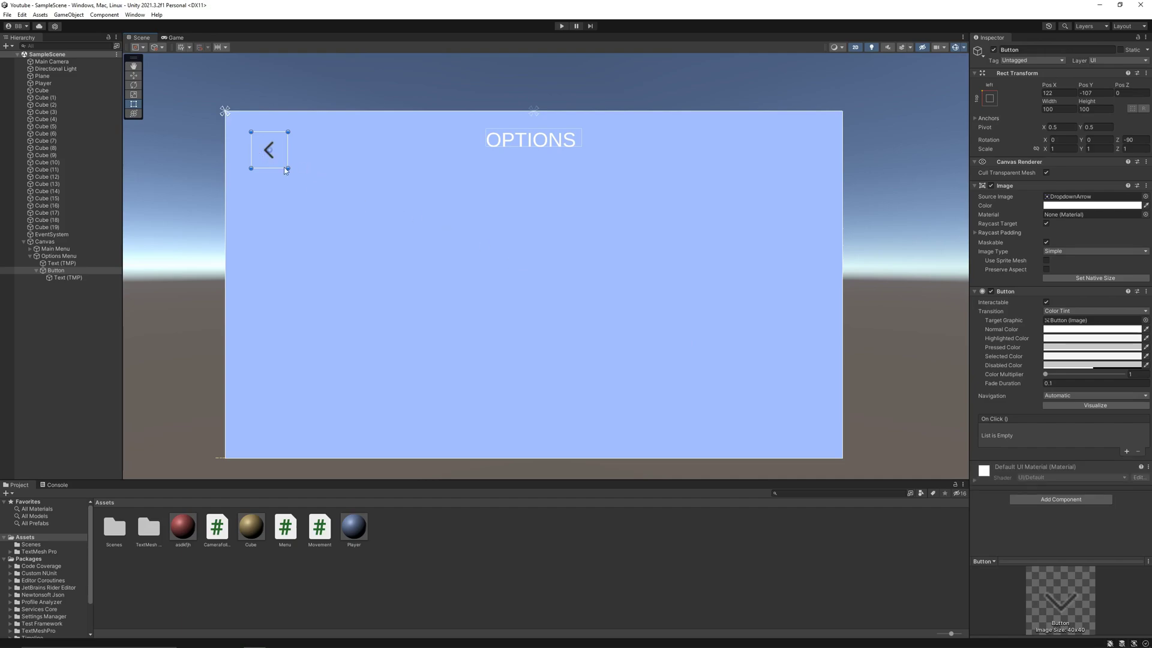
left_click(1126, 452)
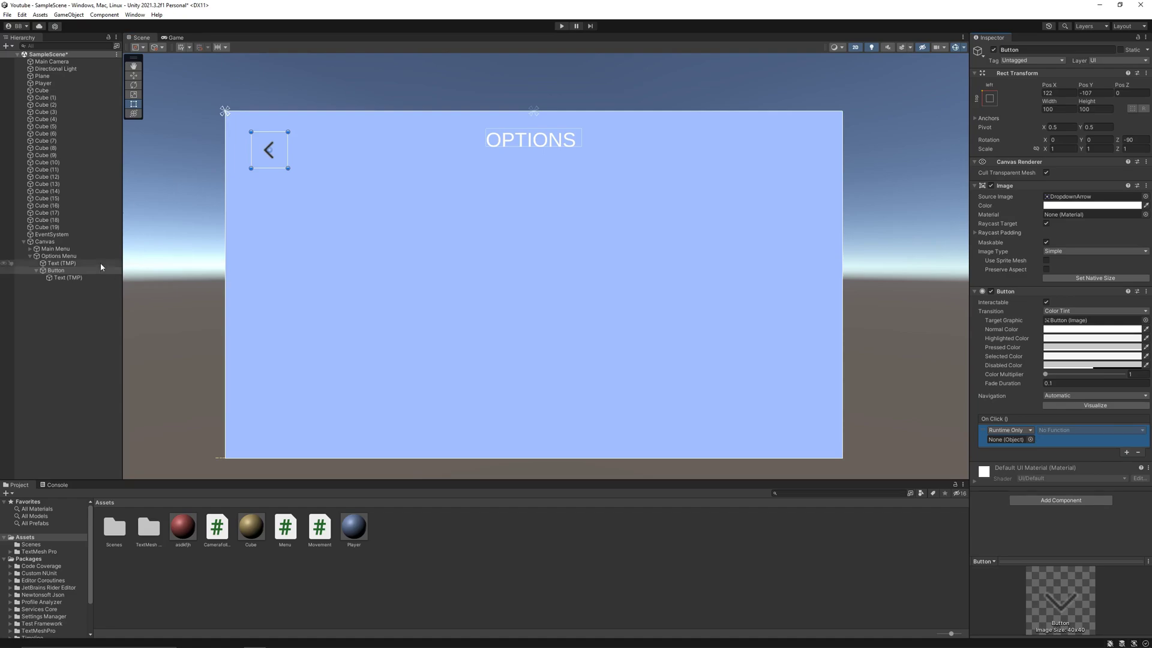
left_click_drag(48, 242, 996, 440)
left_click(1089, 430)
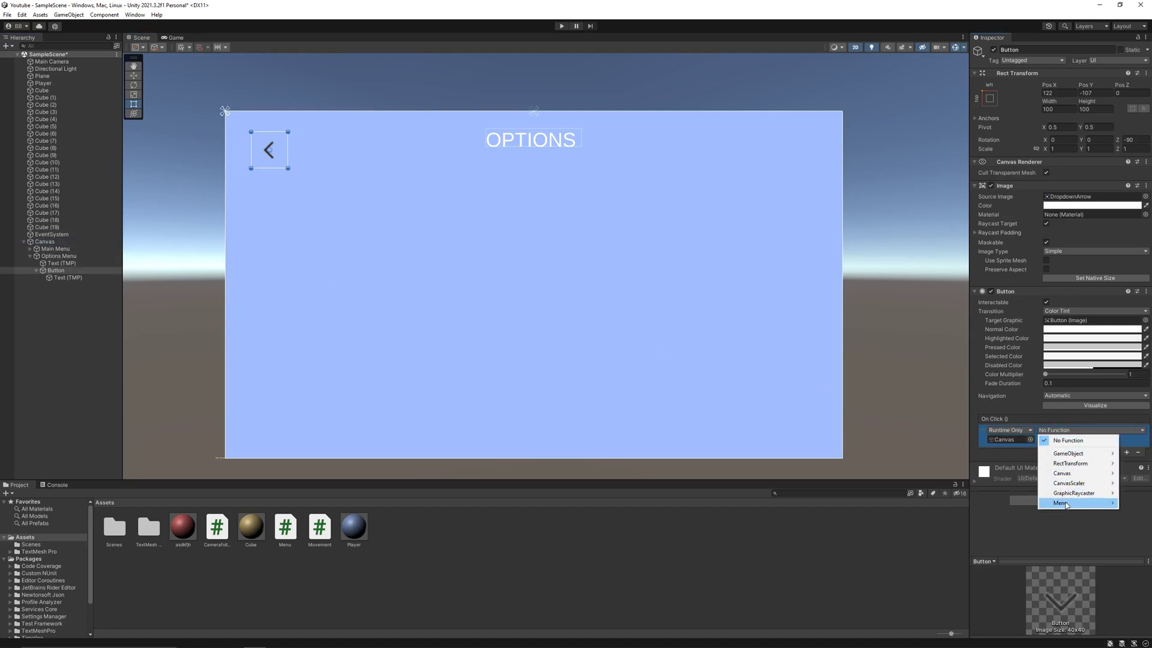
mouse_move(1067, 504)
left_click(977, 406)
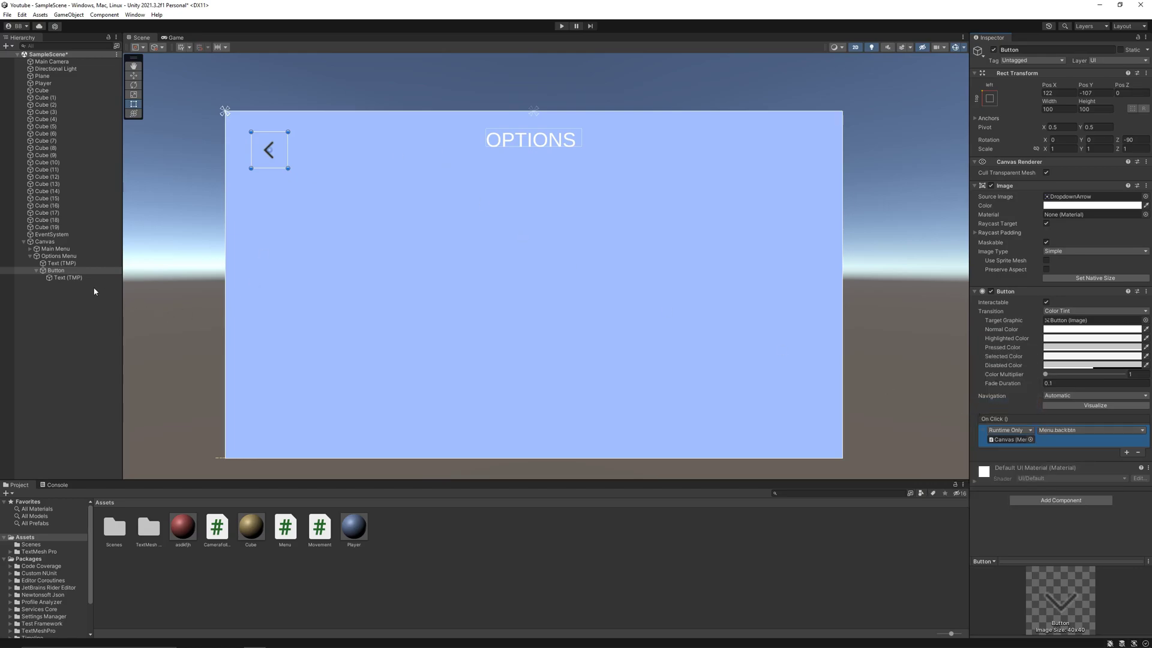
Step: Deactivate the Options Menu object so it starts hidden, and collapse its children in the hierarchy
left_click(55, 256)
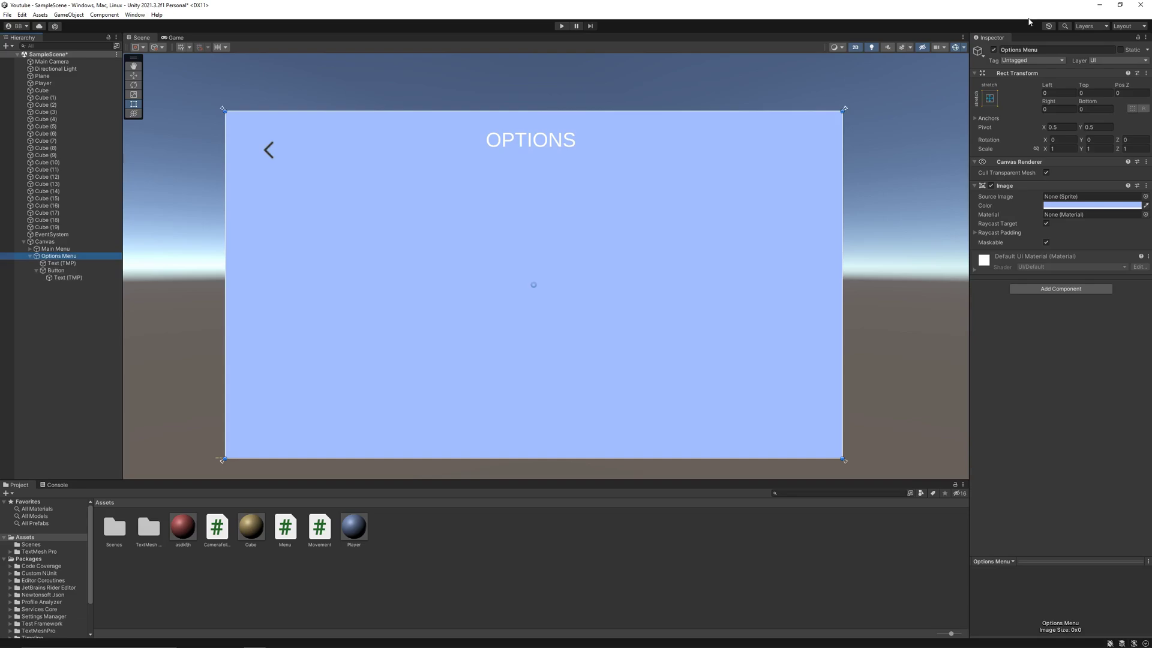
left_click(995, 50)
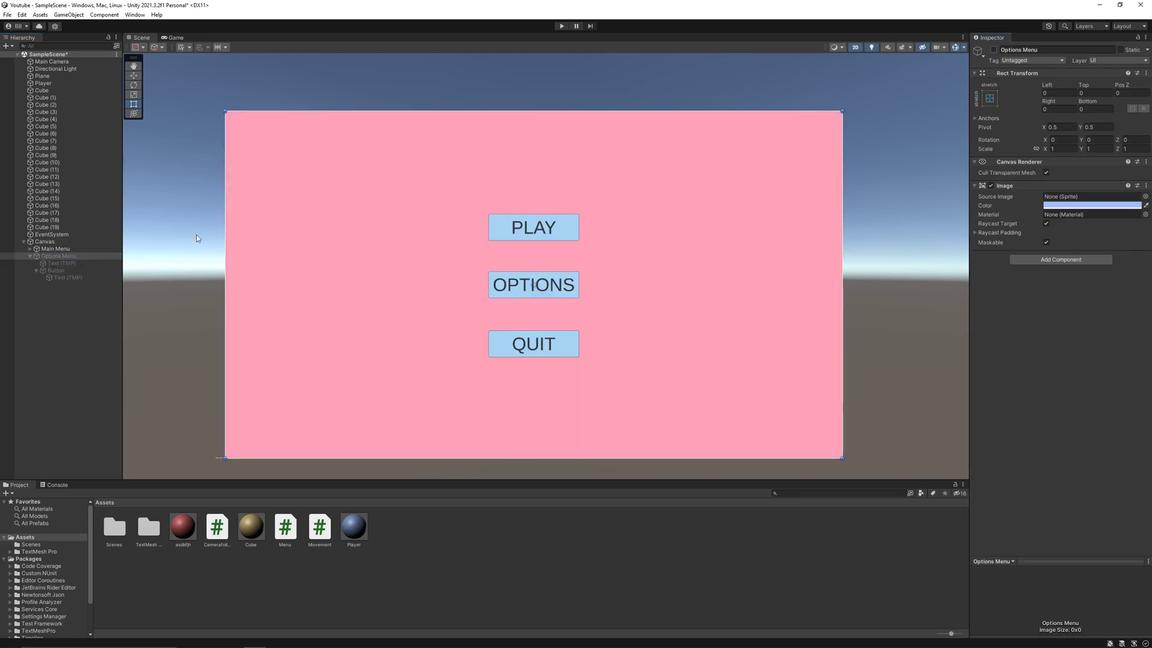
left_click(31, 257)
Step: Add an On Click event to the OPTIONS button that calls Menu.optionsbtn on the Canvas
left_click(509, 292)
left_click(512, 293)
left_click(511, 293)
left_click(511, 293)
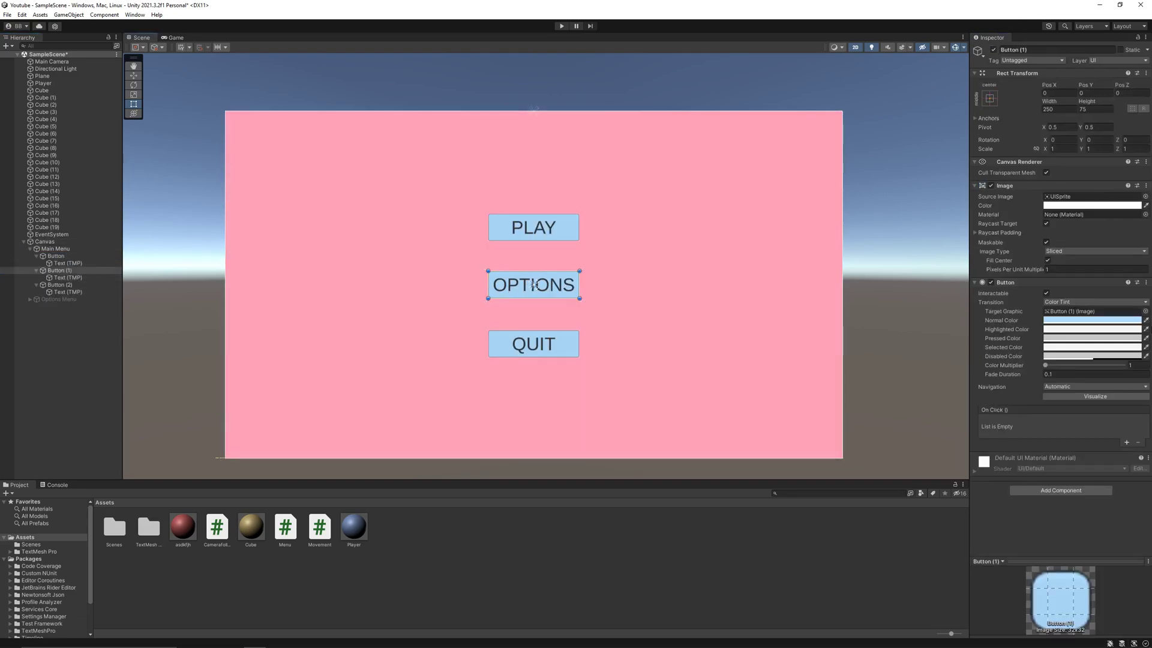
left_click(1128, 445)
left_click_drag(1002, 425, 1005, 430)
left_click(1061, 422)
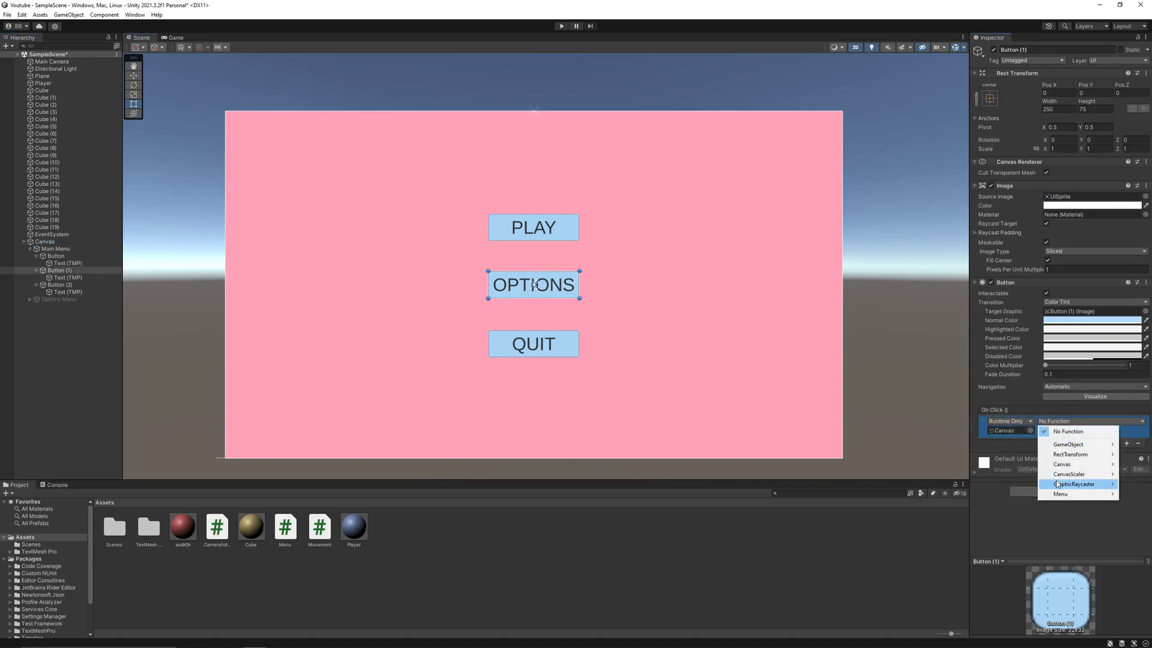
mouse_move(1057, 493)
left_click(974, 436)
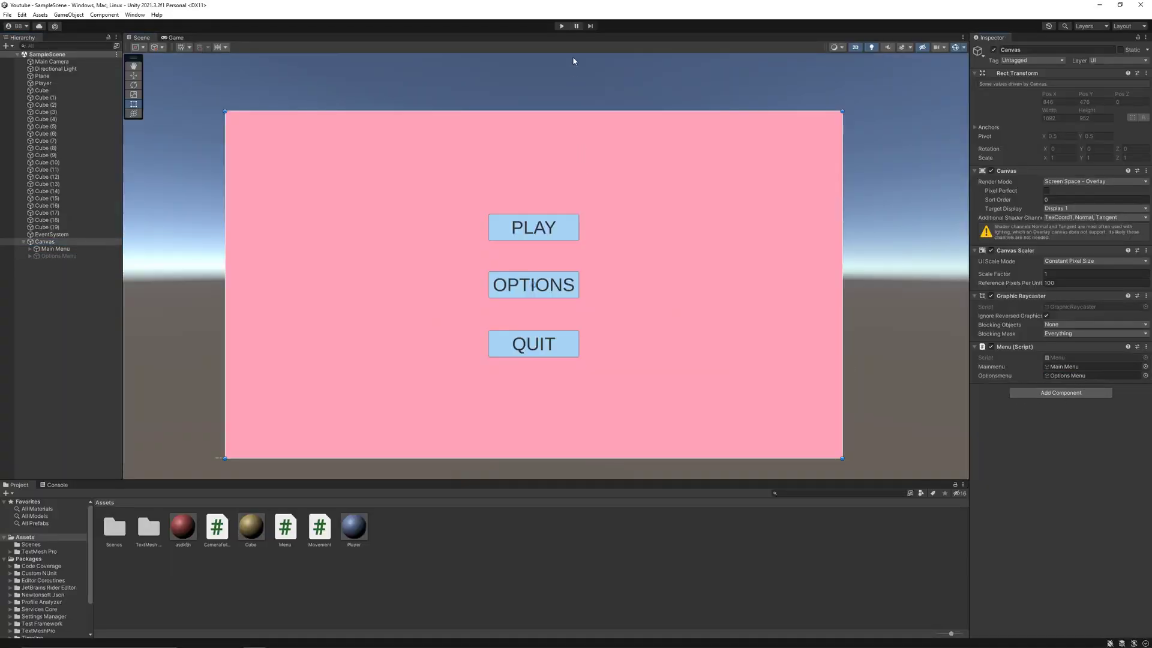
Step: Run the game to test the OPTIONS, back arrow and PLAY buttons, and stop it after the test
left_click(561, 26)
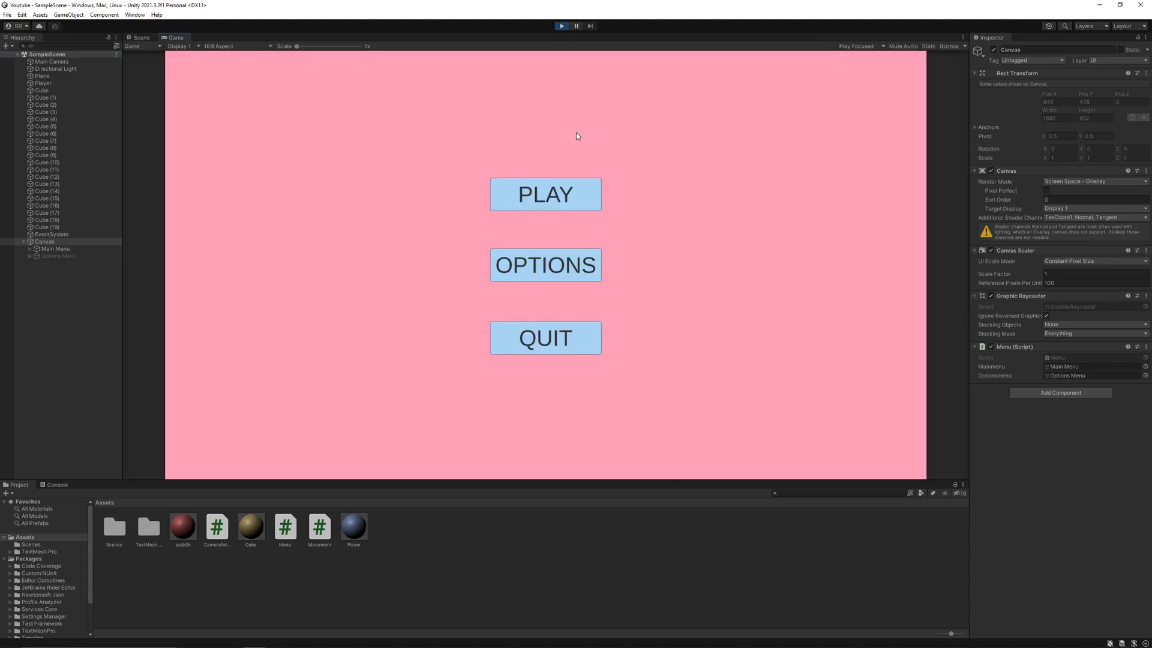
left_click(536, 268)
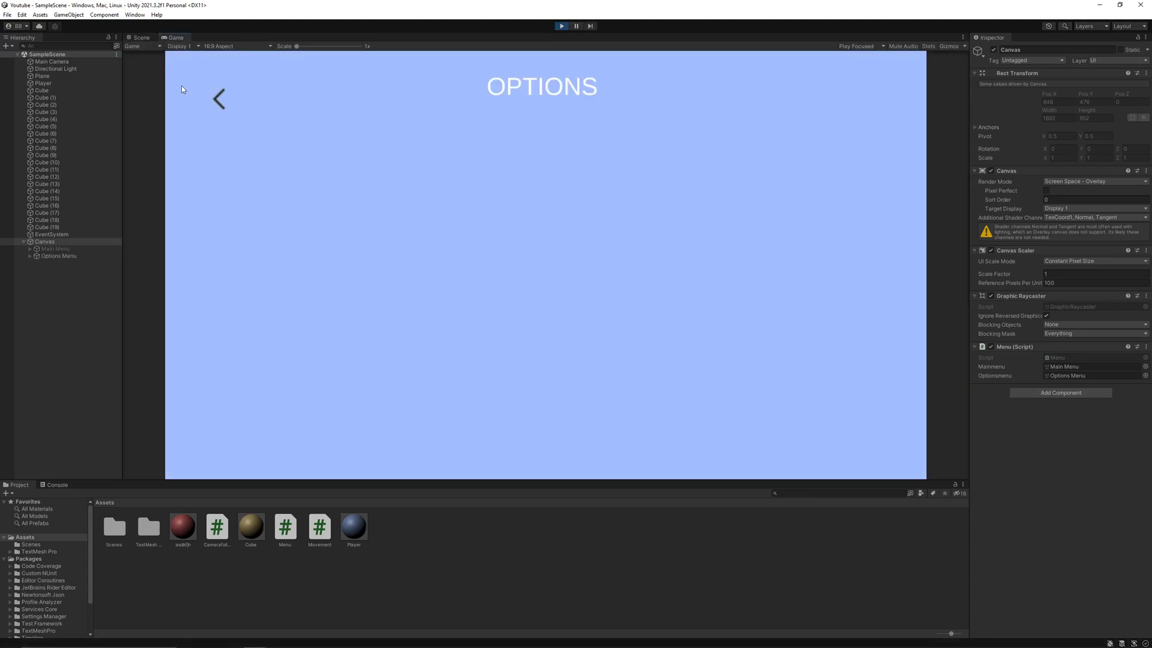
left_click(220, 102)
left_click(595, 201)
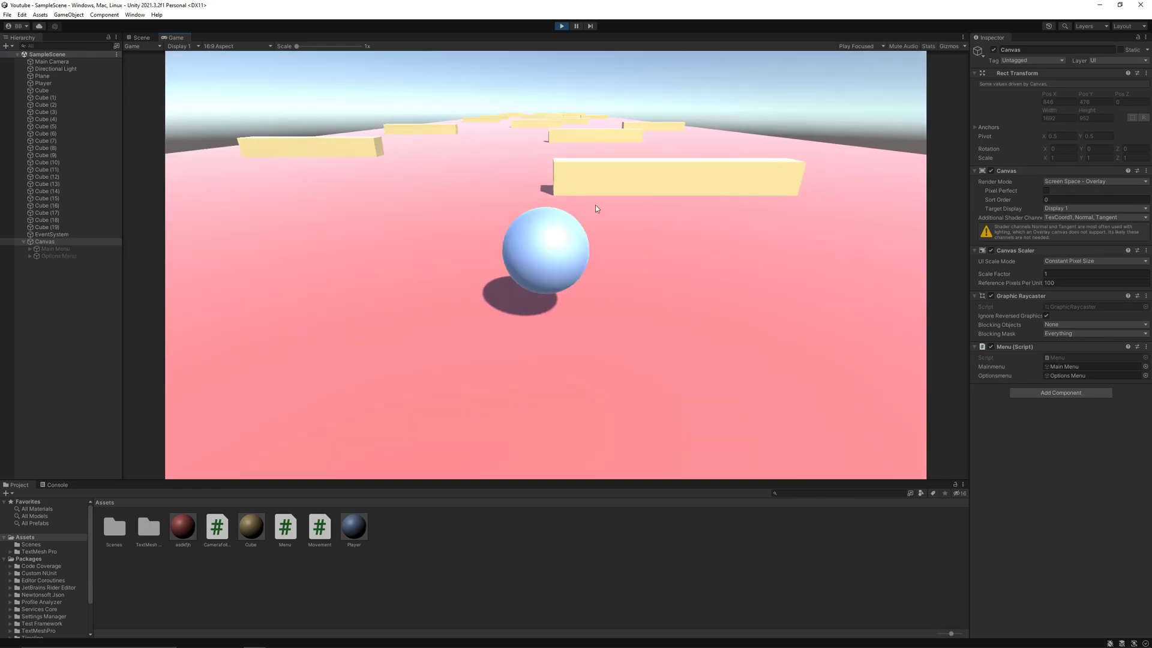
left_click(561, 26)
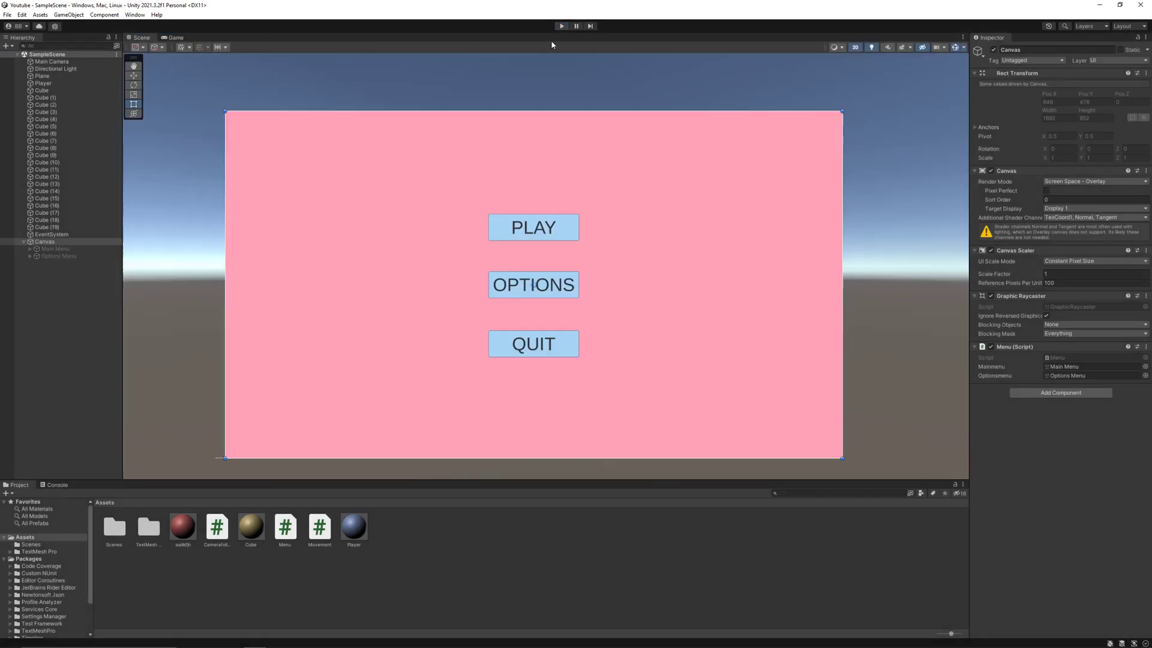